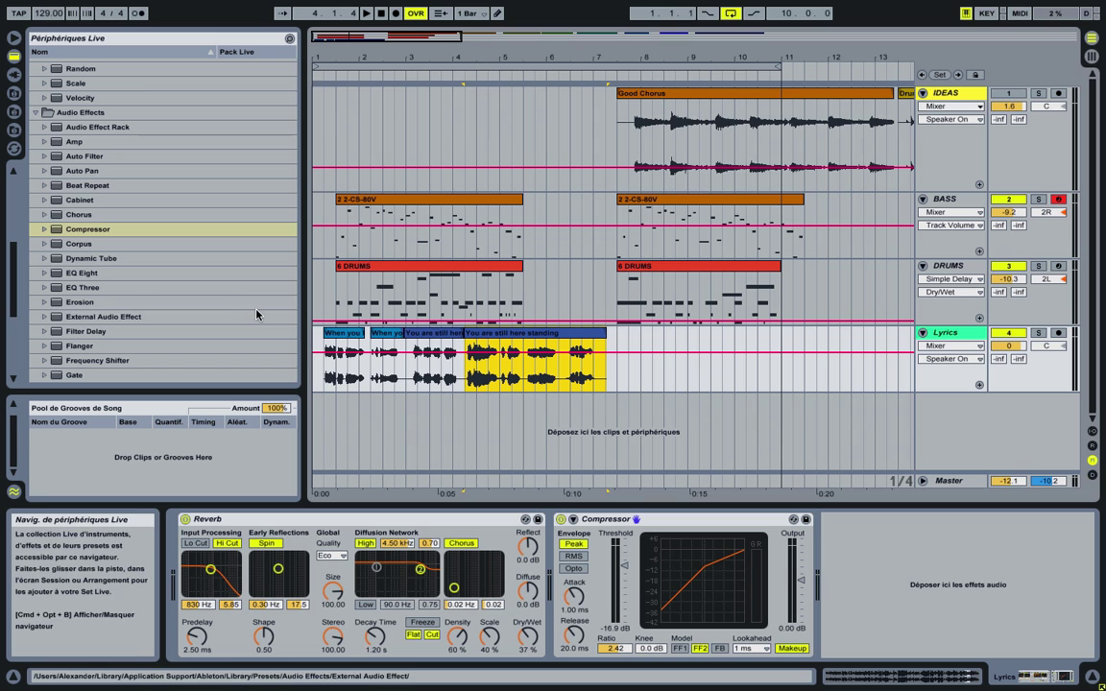
# Step: Add the Resonators audio effect after the Compressor on the Lyrics track
pyautogui.scroll(-3, 229, 277)
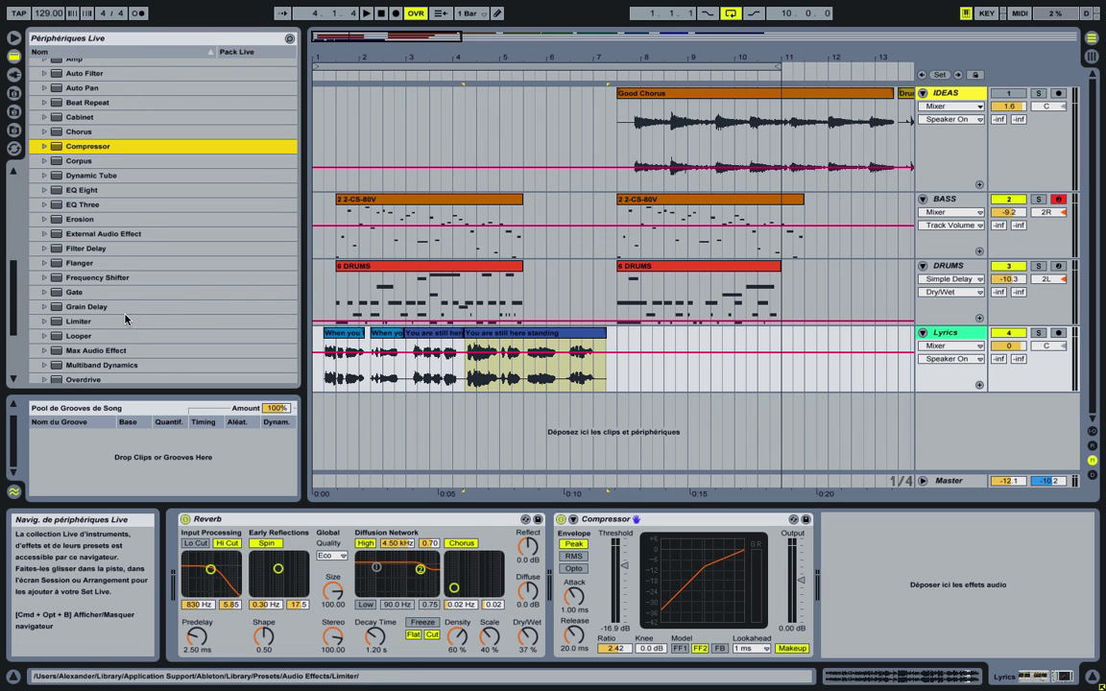
pyautogui.scroll(-2, 106, 298)
pyautogui.scroll(-3, 87, 317)
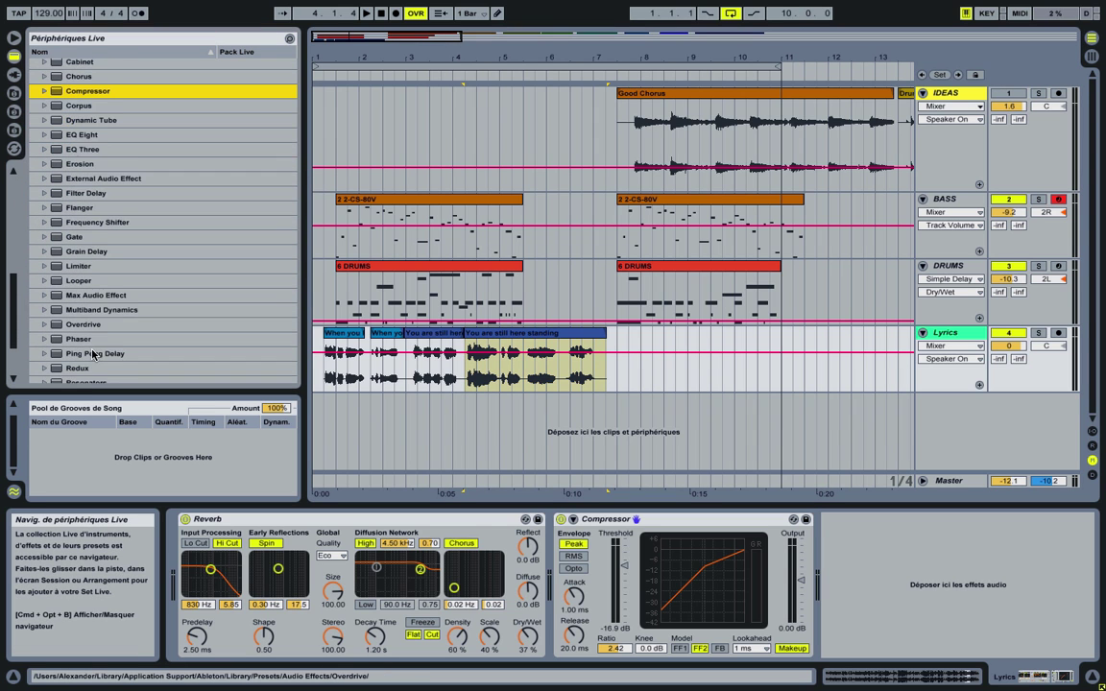
pyautogui.moveTo(75, 372); pyautogui.dragTo(858, 564)
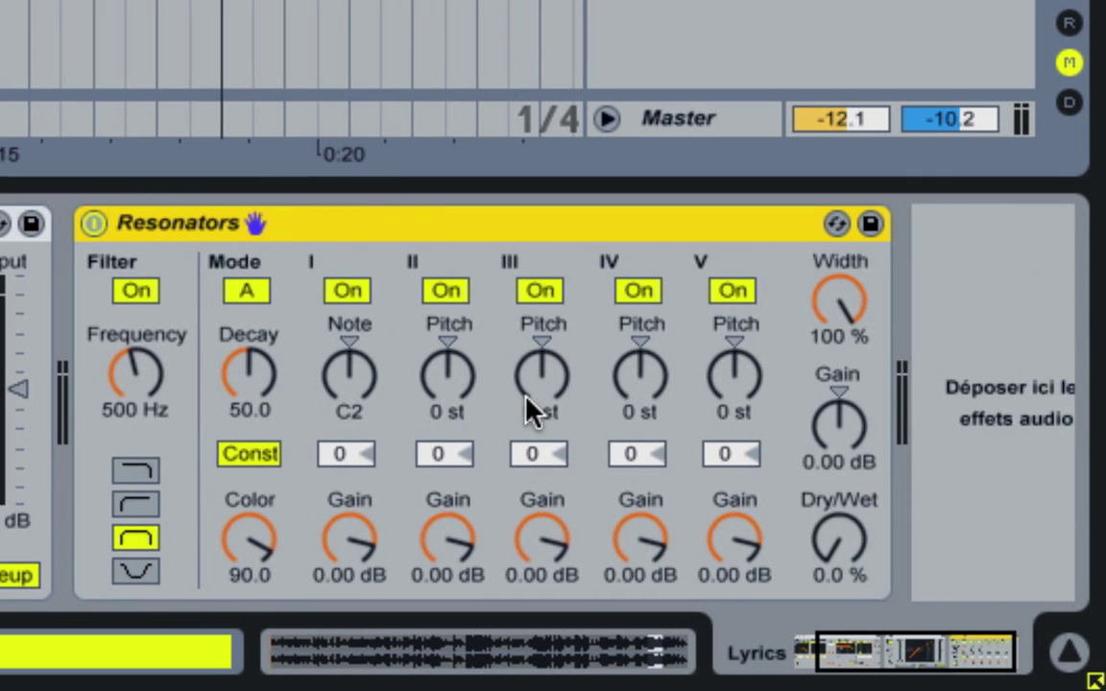
# Step: Set the Resonators note to B2, pitches II to V to -4, +3, -12 and +9 st, and Dry/Wet to 75%
pyautogui.moveTo(723, 382); pyautogui.dragTo(720, 384)
pyautogui.moveTo(639, 389); pyautogui.dragTo(639, 408)
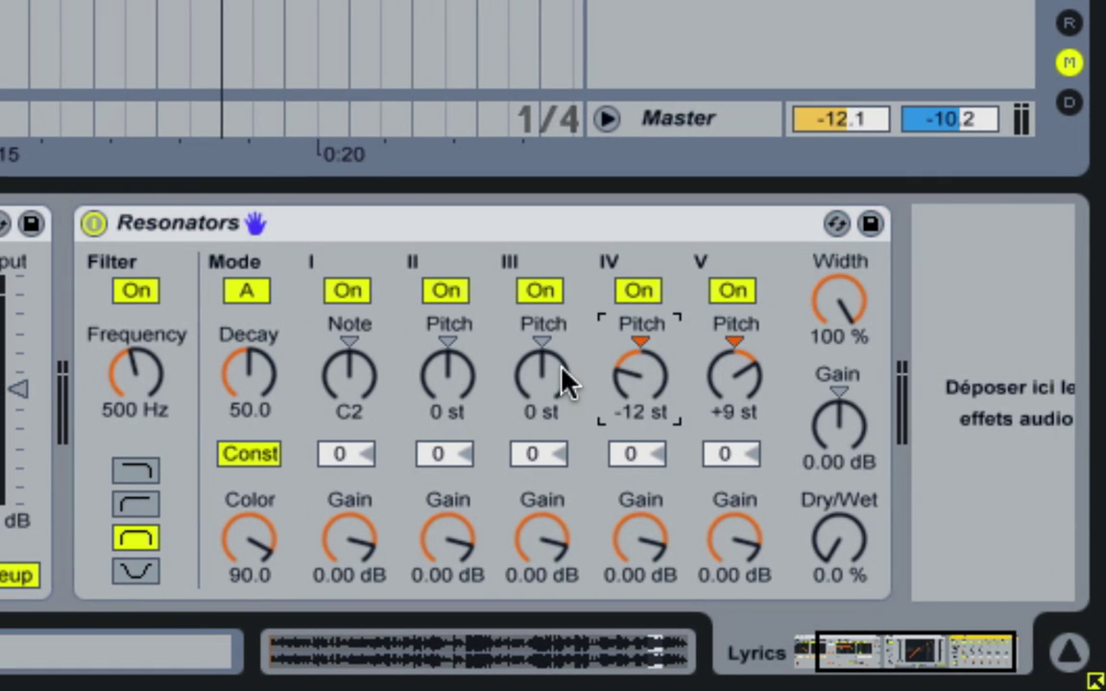
pyautogui.moveTo(543, 384); pyautogui.dragTo(542, 379)
pyautogui.moveTo(444, 372); pyautogui.dragTo(437, 378)
pyautogui.moveTo(838, 539); pyautogui.dragTo(846, 567)
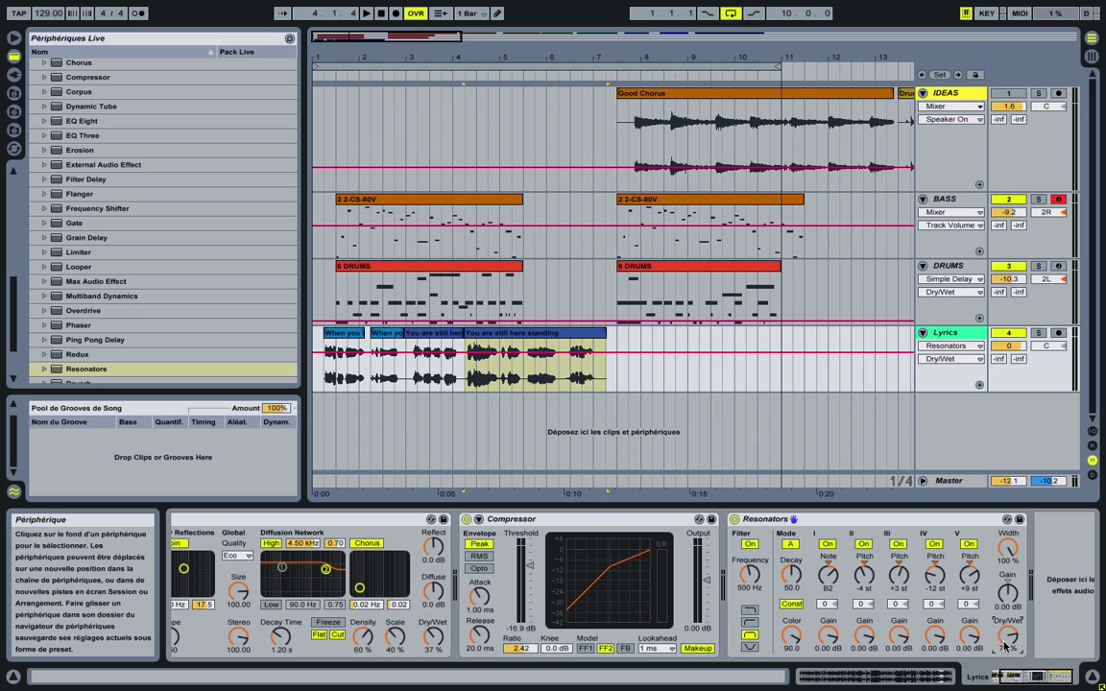
pyautogui.moveTo(1008, 643); pyautogui.dragTo(1008, 645)
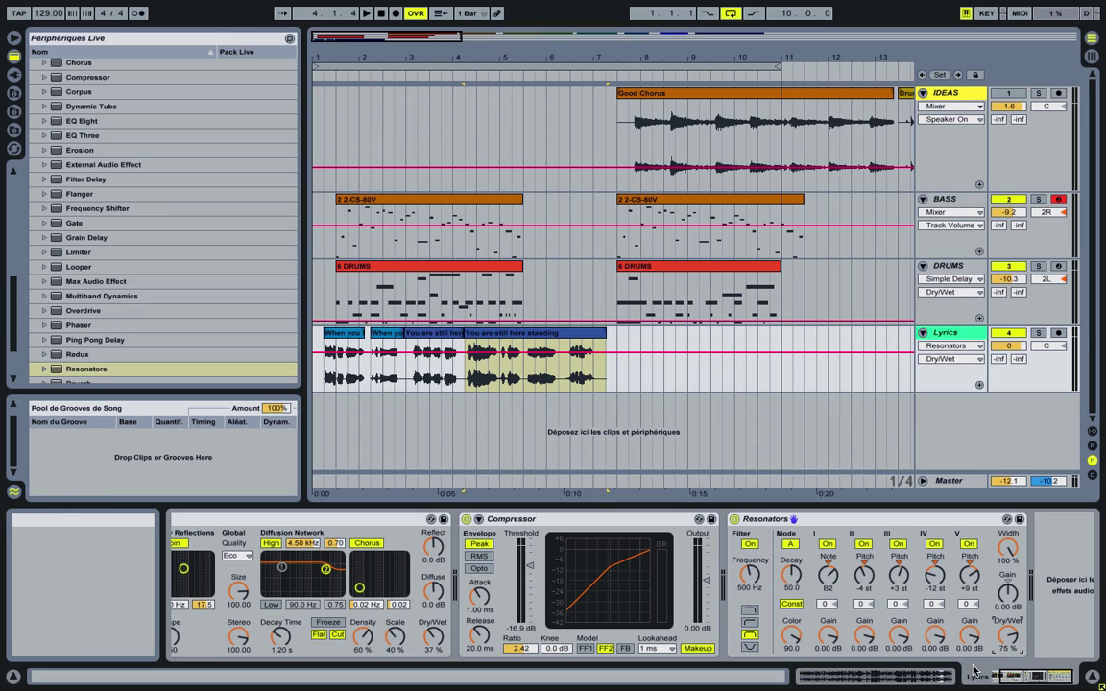
# Step: Add the Overdrive audio effect after Resonators on the Lyrics track
pyautogui.click(83, 312)
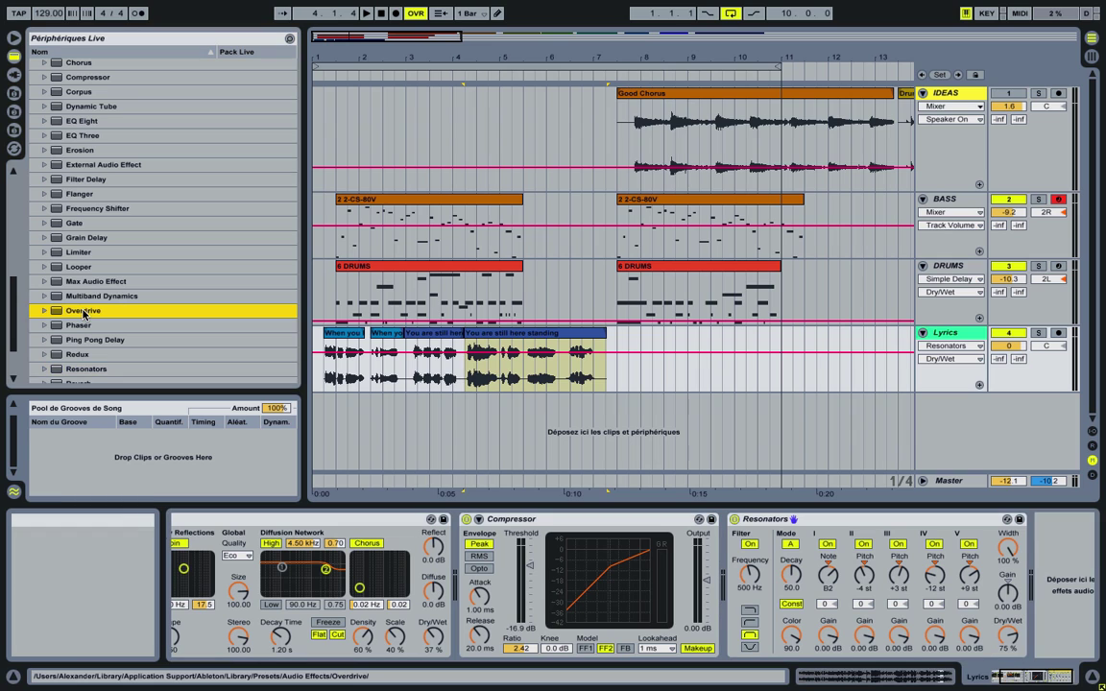
pyautogui.moveTo(83, 312); pyautogui.dragTo(1063, 568)
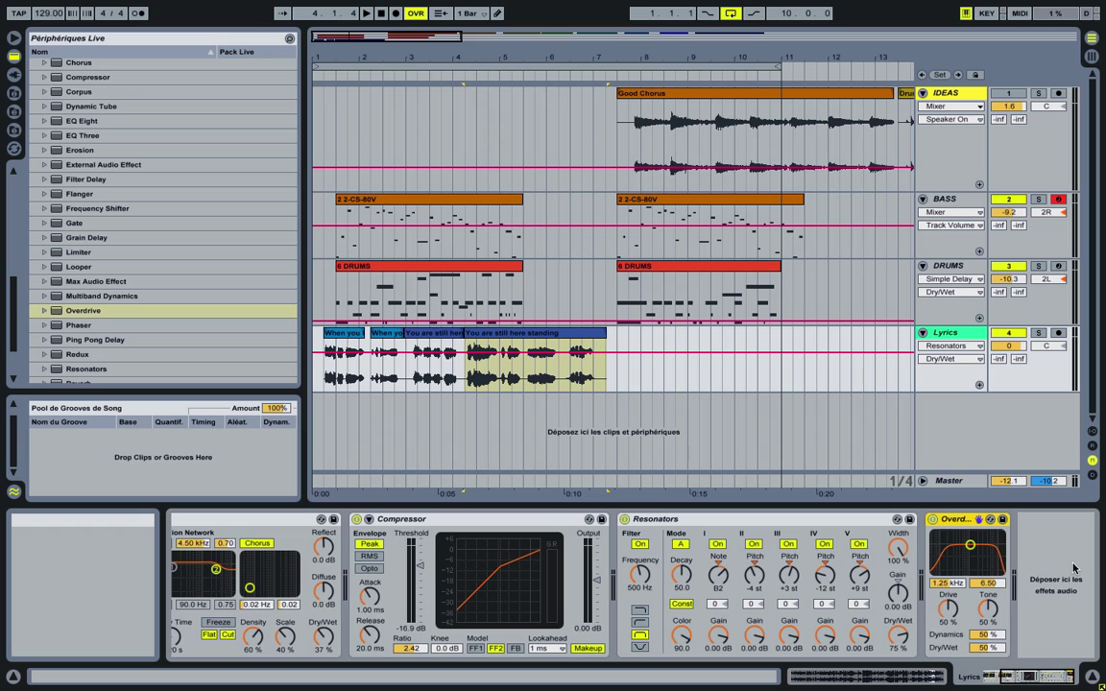
pyautogui.click(96, 310)
# Step: Add the Saturator audio effect after Overdrive on the Lyrics track
pyautogui.scroll(-3, 96, 307)
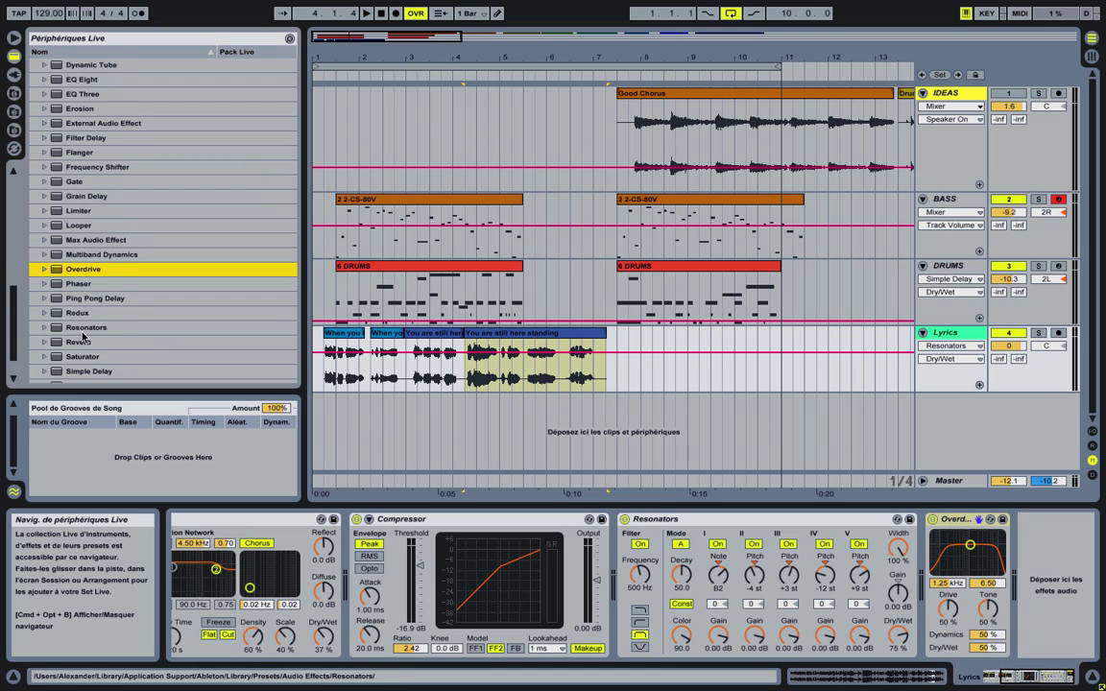
pyautogui.scroll(-2, 82, 336)
pyautogui.click(84, 330)
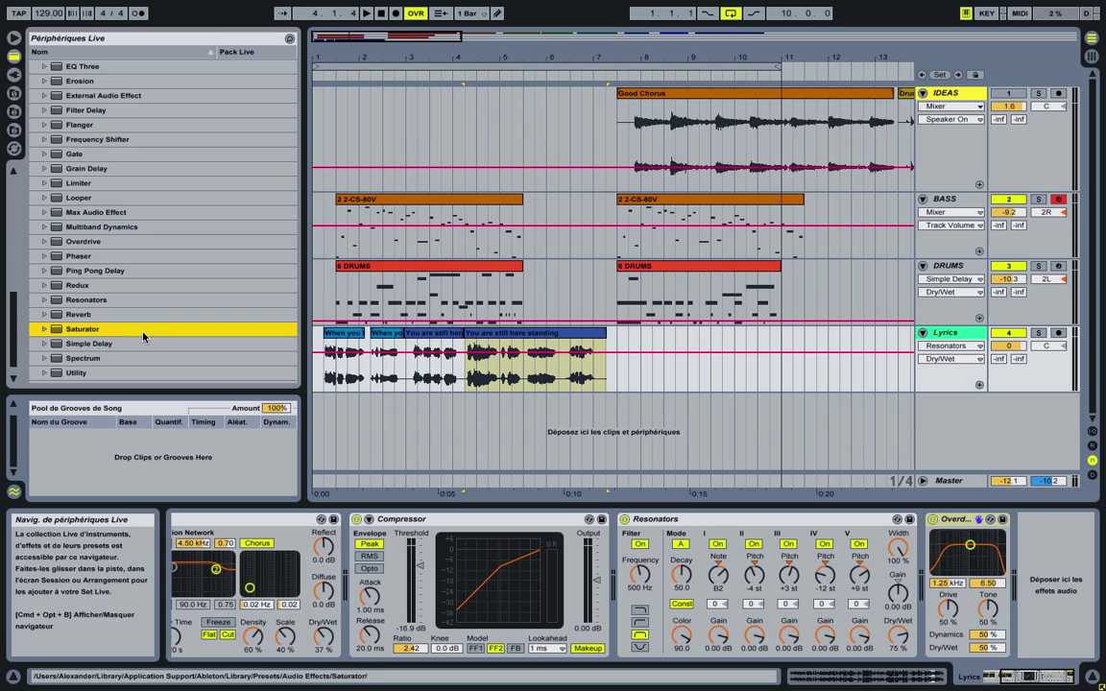
pyautogui.scroll(-2, 115, 355)
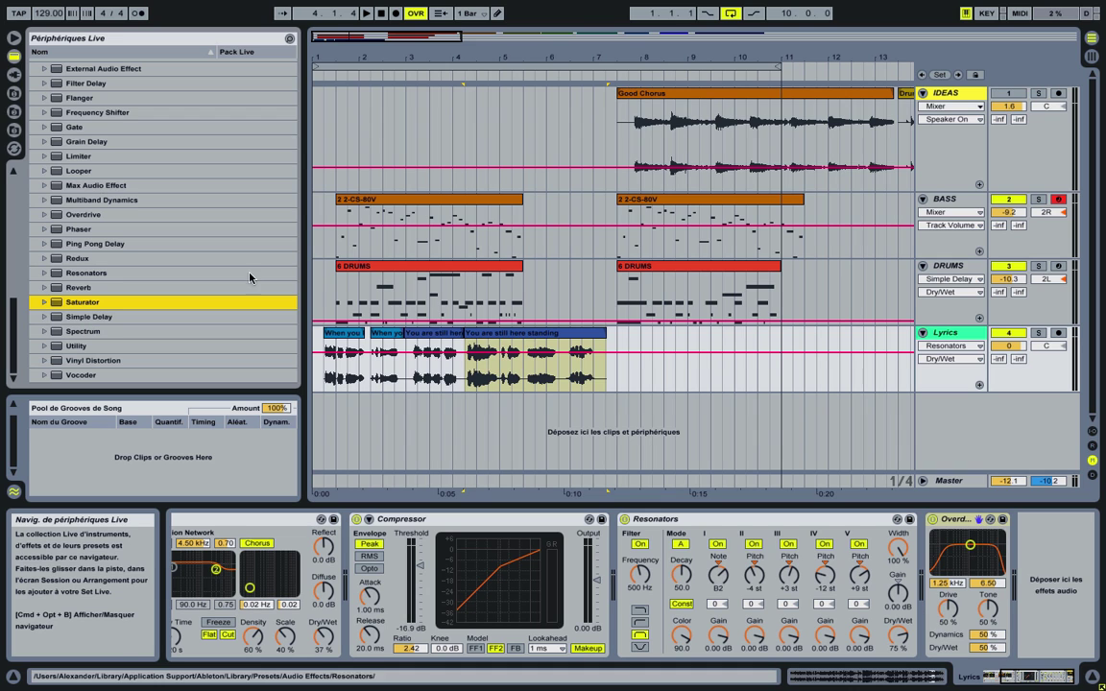
pyautogui.moveTo(926, 622); pyautogui.dragTo(956, 533)
# Step: Add the Chorus audio effect after Saturator on the Lyrics track
pyautogui.click(69, 290)
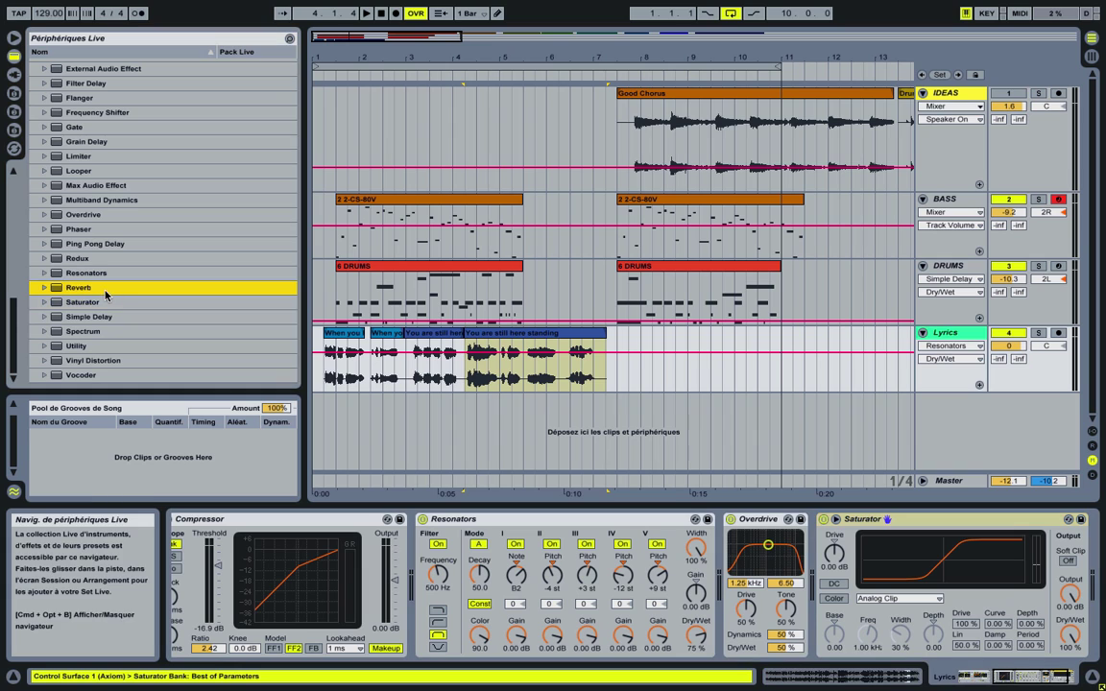
pyautogui.scroll(2, 67, 96)
pyautogui.scroll(5, 77, 89)
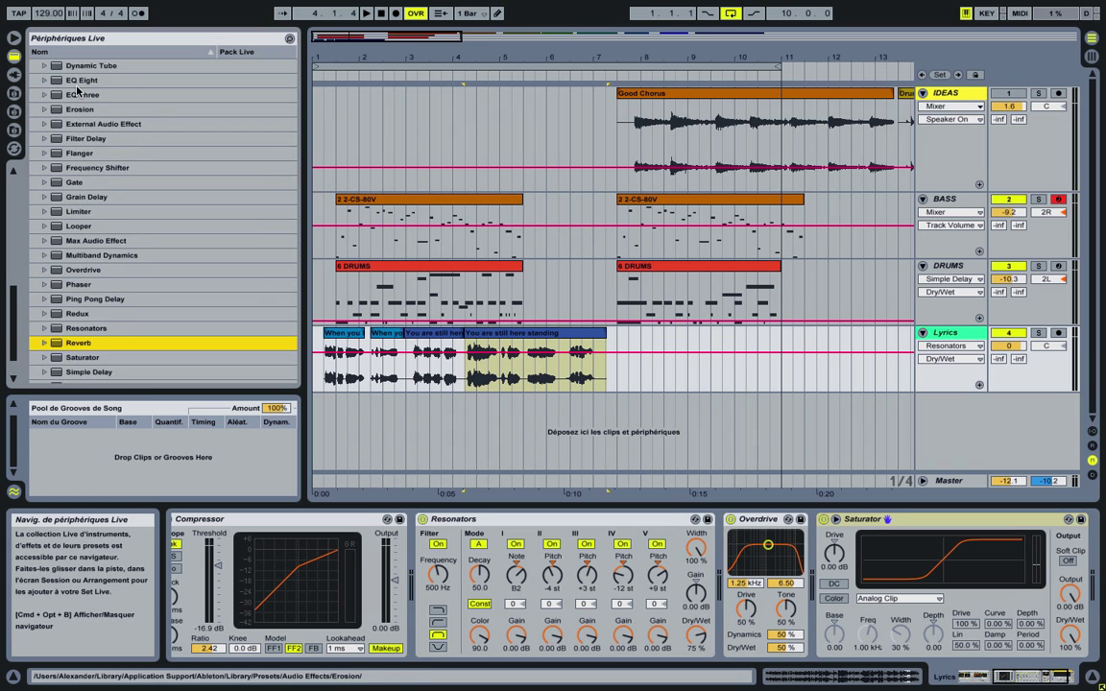
pyautogui.moveTo(77, 77); pyautogui.dragTo(1077, 595)
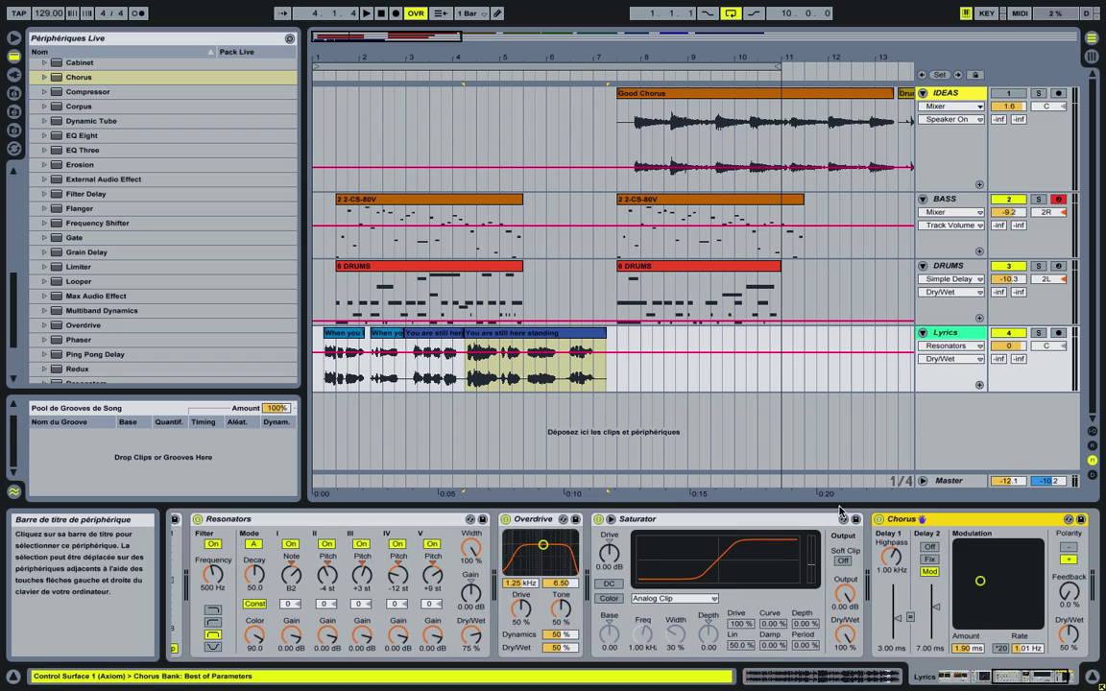
# Step: Add the Corpus and Flanger audio effects, in that order, to the end of the Lyrics device chain
pyautogui.click(77, 107)
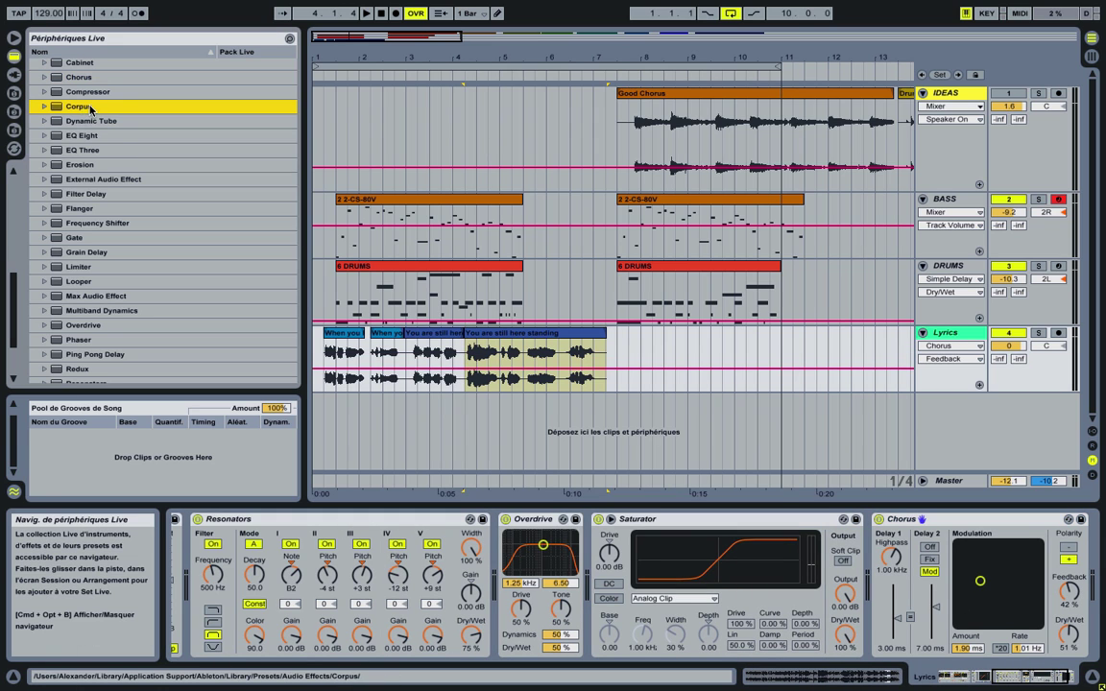
pyautogui.moveTo(971, 563); pyautogui.dragTo(1063, 587)
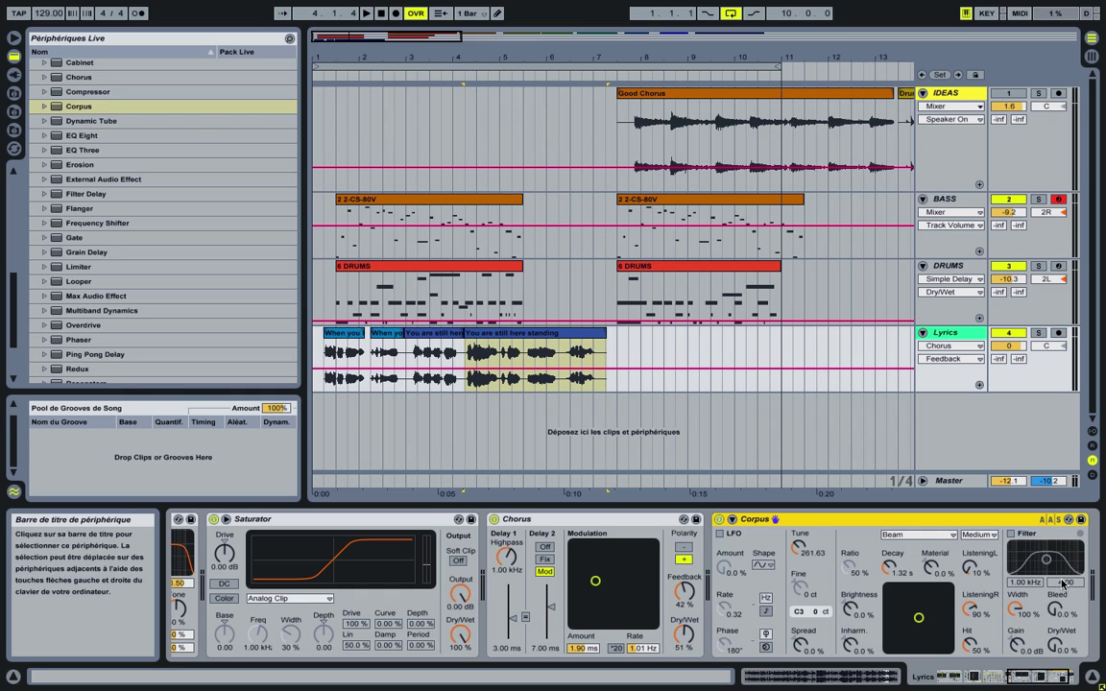
pyautogui.click(70, 208)
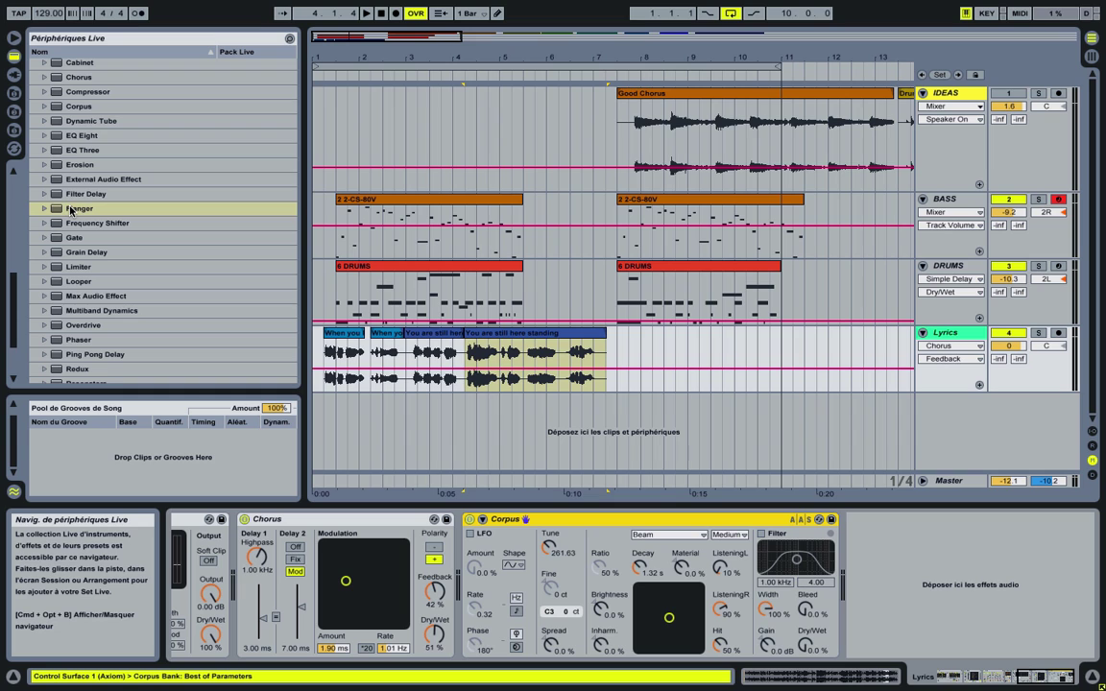
pyautogui.click(76, 211)
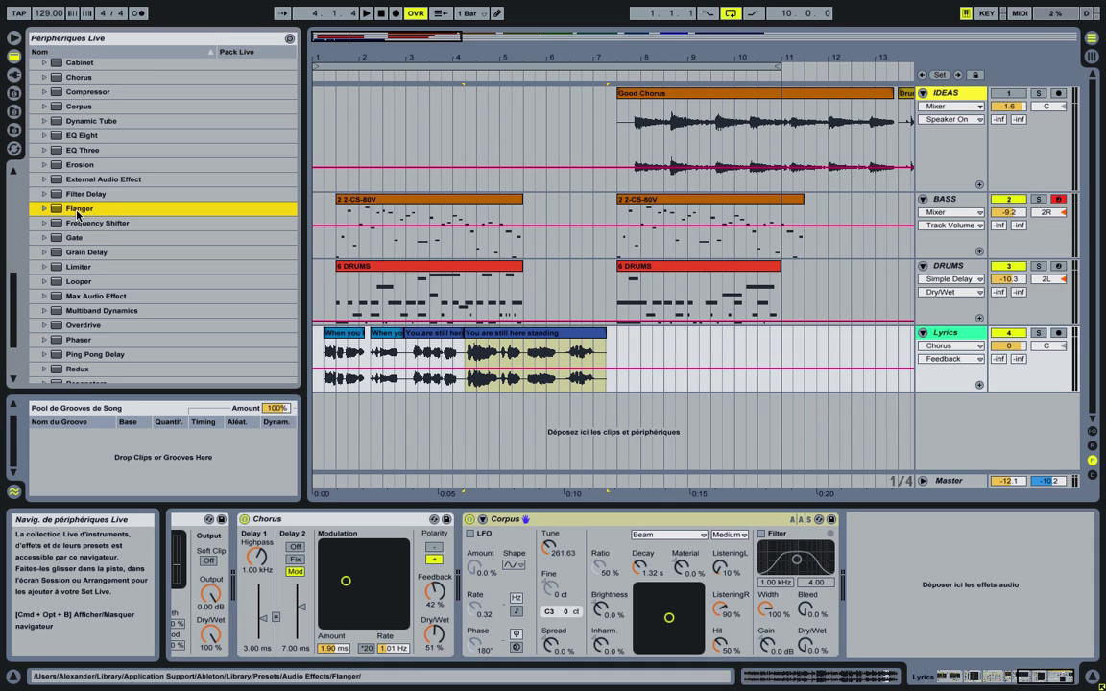
pyautogui.moveTo(77, 211); pyautogui.dragTo(929, 607)
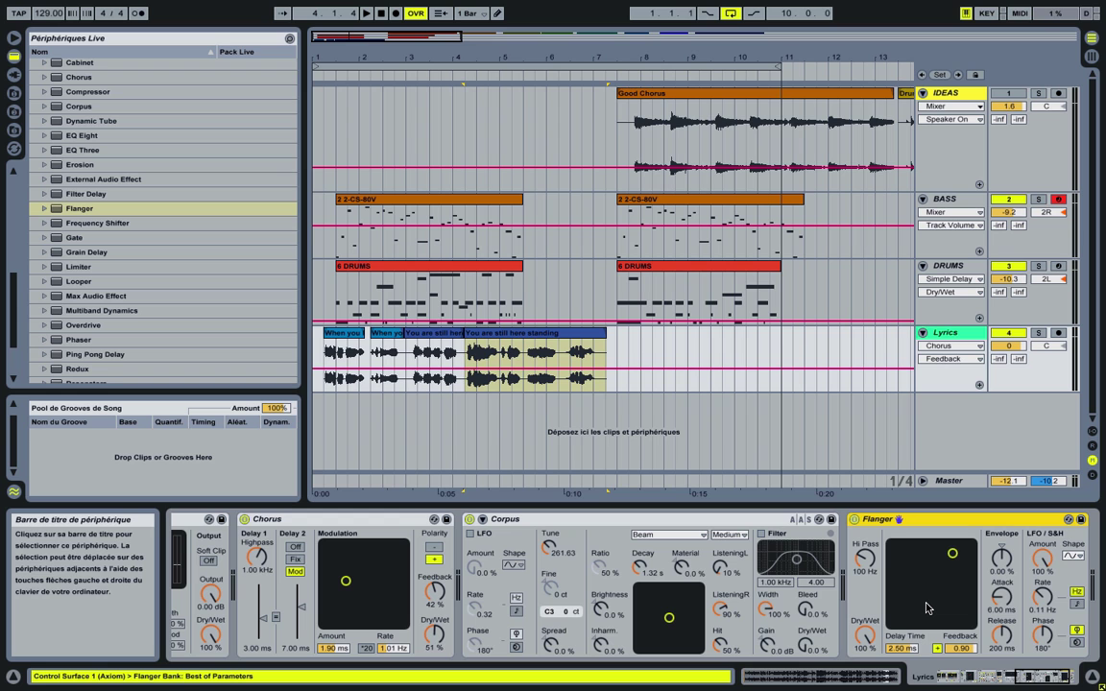
pyautogui.hscroll(-5, 839, 603)
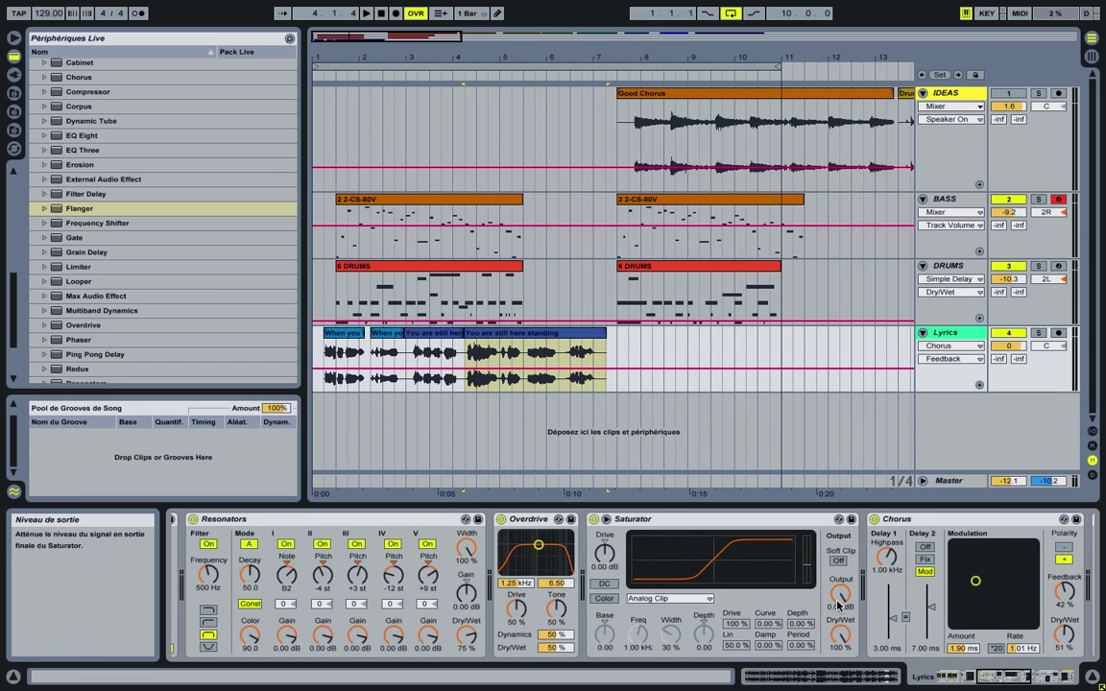
# Step: Show the Session mixer and raise the Lyrics track's volume to about -16 dB
pyautogui.press('Tab')
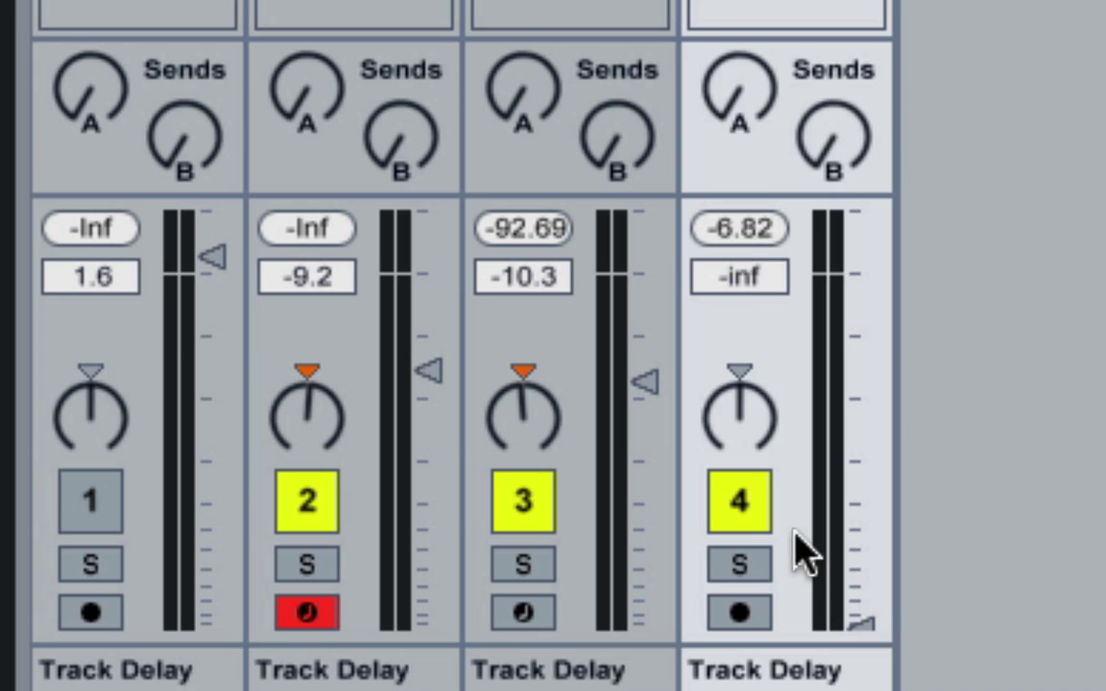
pyautogui.moveTo(858, 622); pyautogui.dragTo(851, 440)
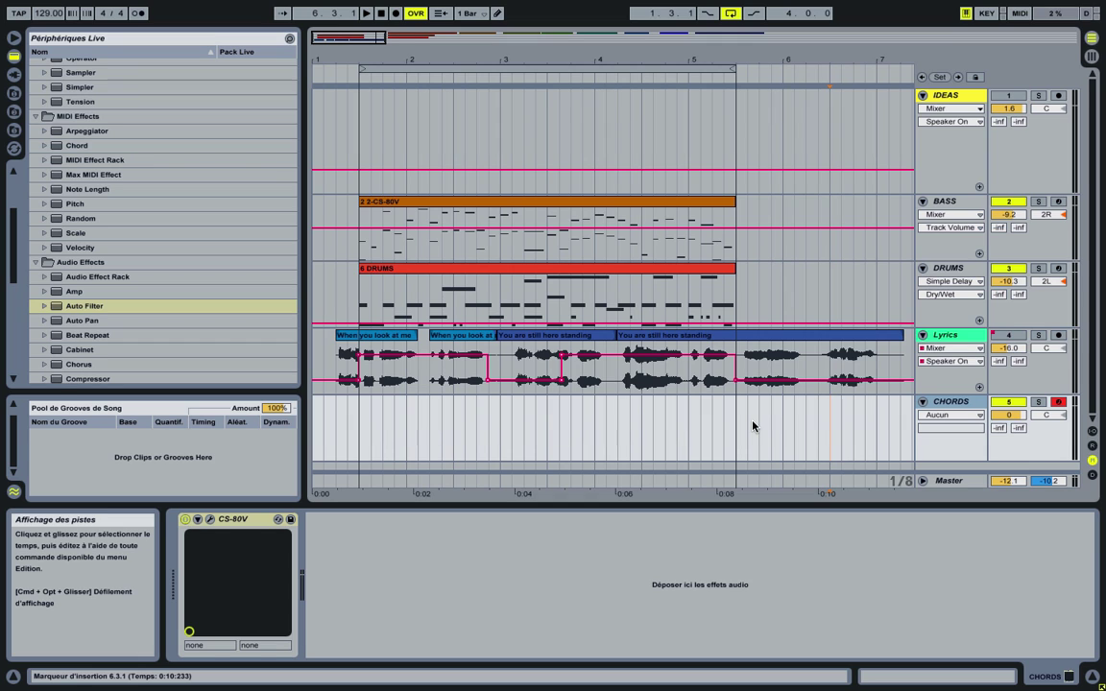
# Step: Place the insertion marker at 1.3.1 on the CHORDS track and open the CS-80V editor window clear of the arrangement's start
pyautogui.click(360, 435)
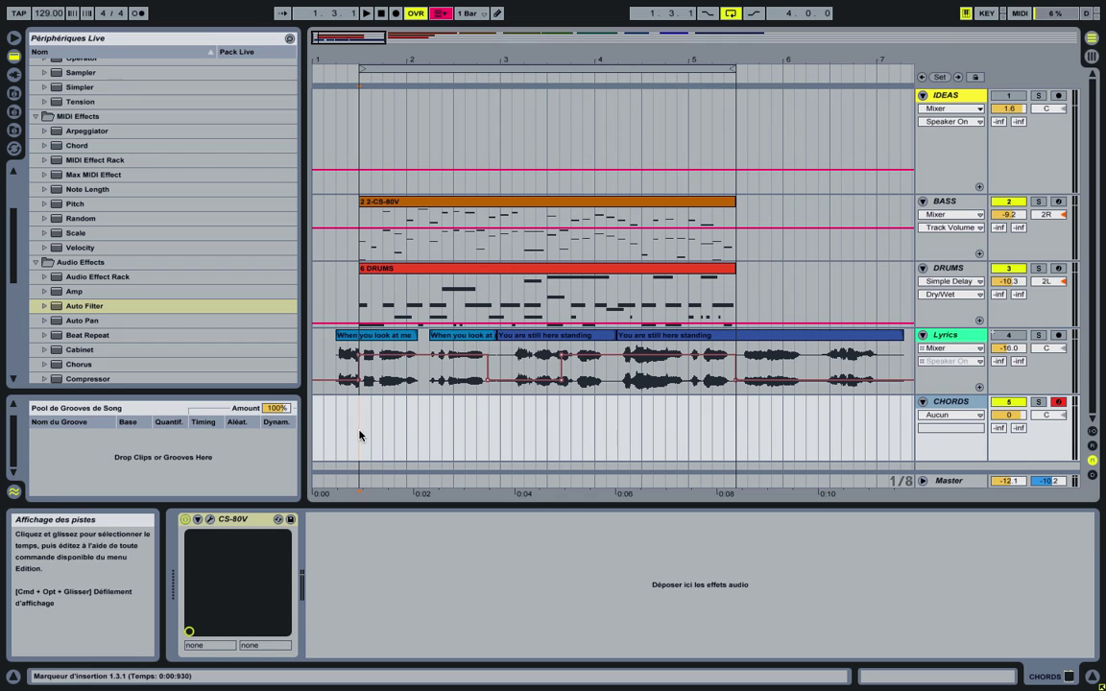
pyautogui.click(209, 518)
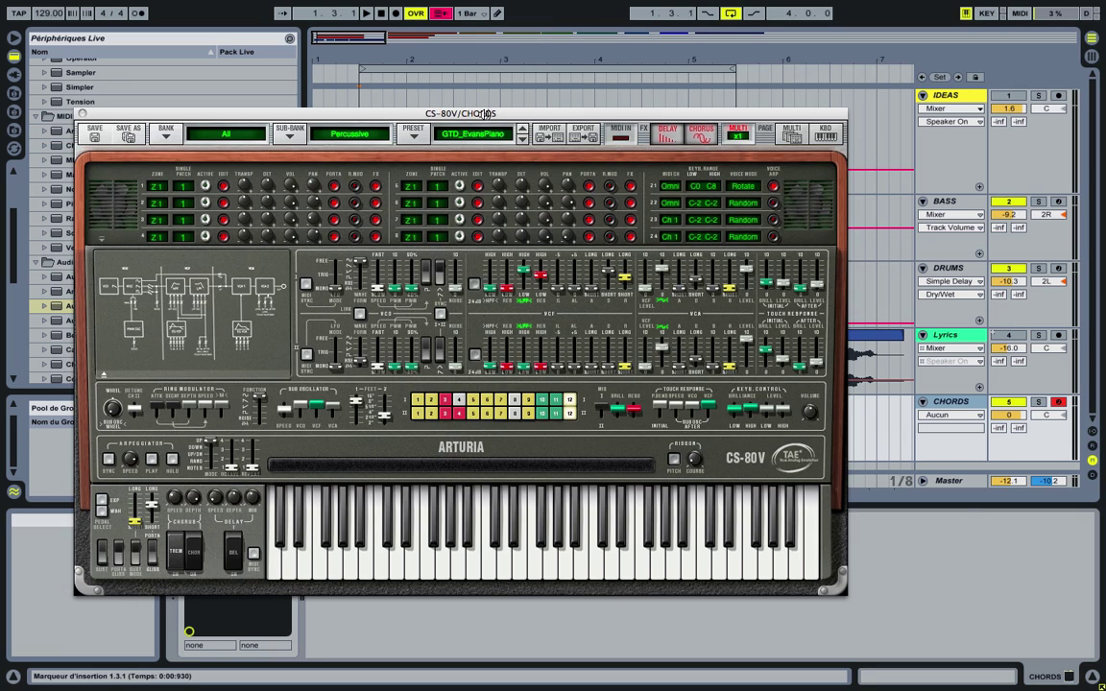
pyautogui.moveTo(487, 113); pyautogui.dragTo(930, 130)
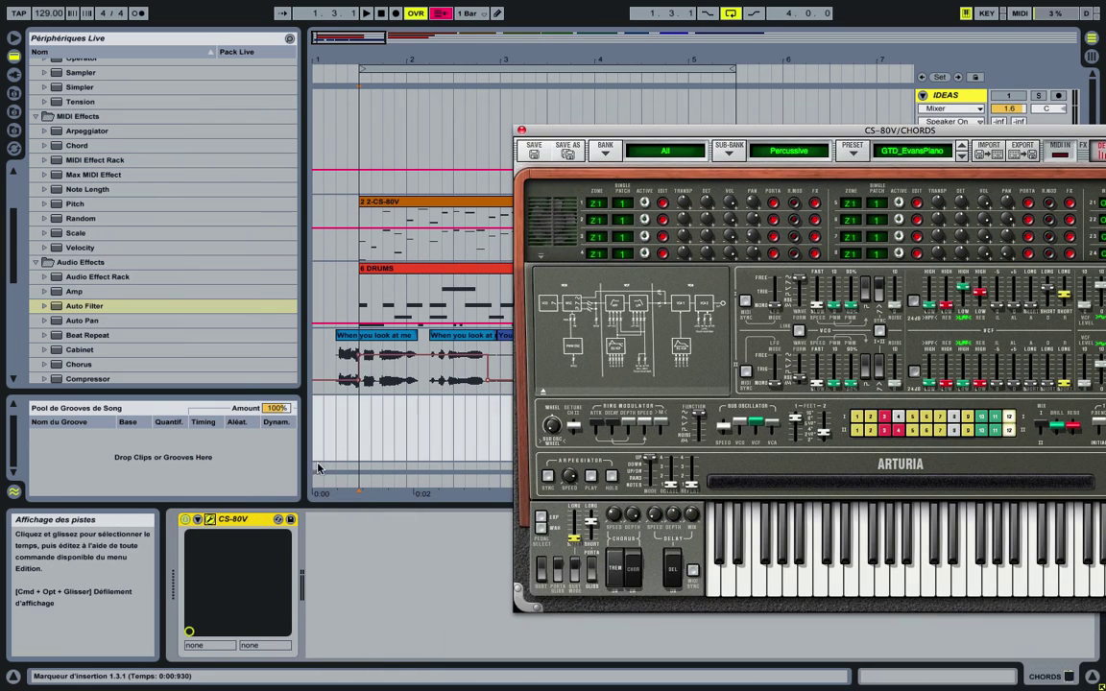
pyautogui.click(353, 443)
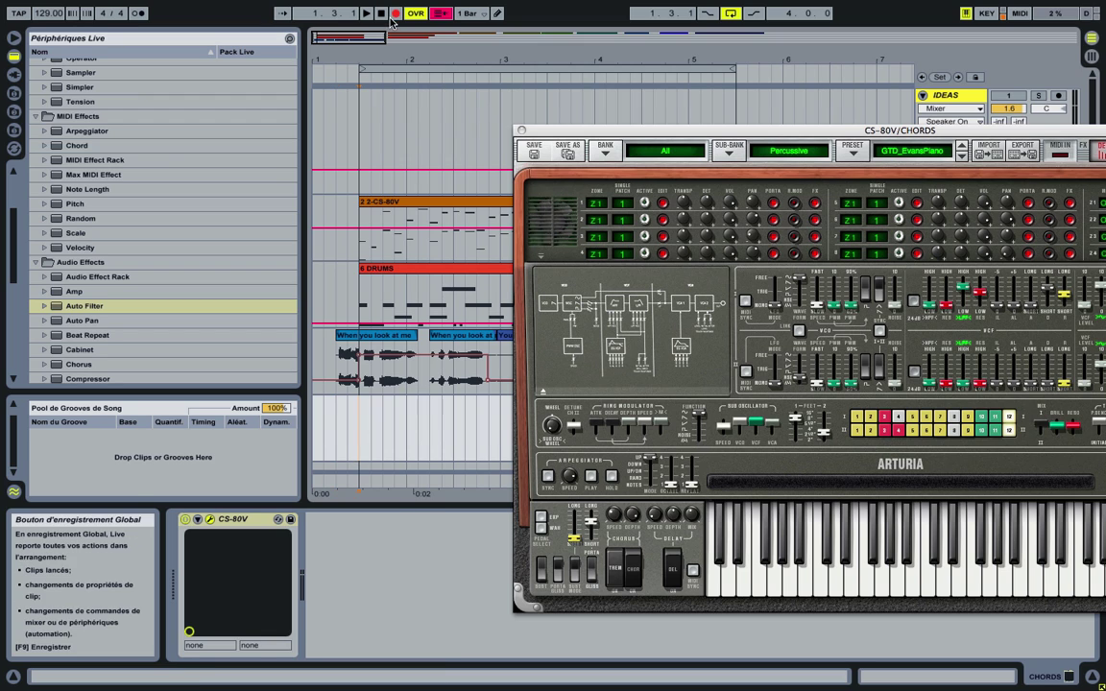
# Step: Record a four-bar CS-80V chord part on the CHORDS track starting at 1.3.1, finishing with recording switched off
pyautogui.click(396, 12)
pyautogui.click(367, 13)
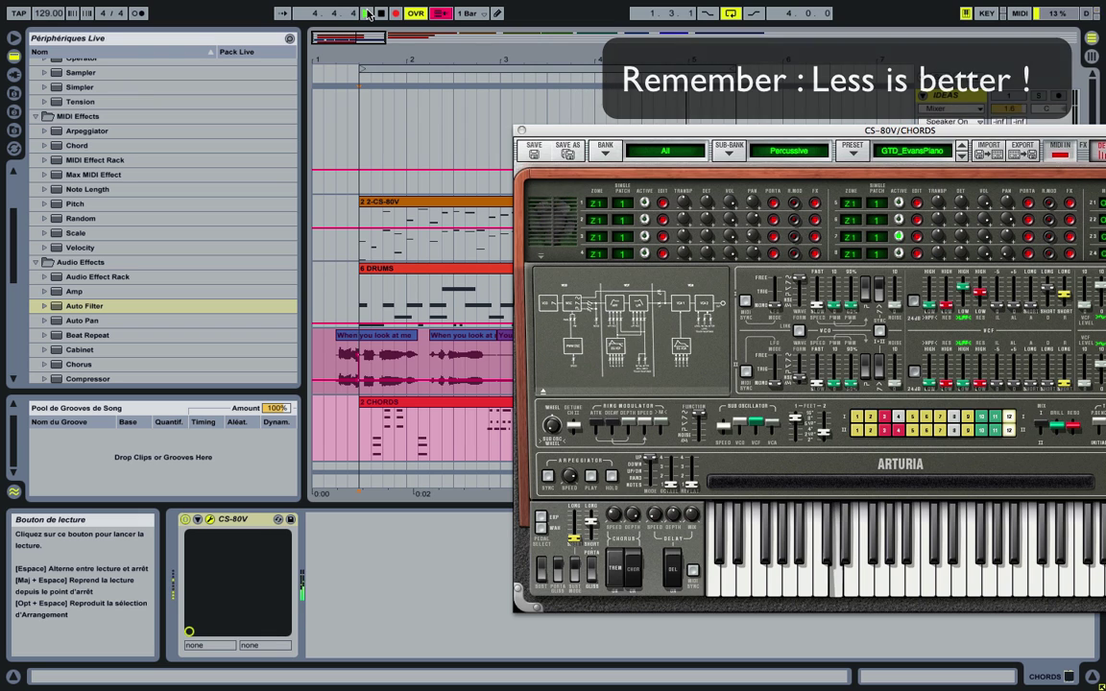
pyautogui.press('space')
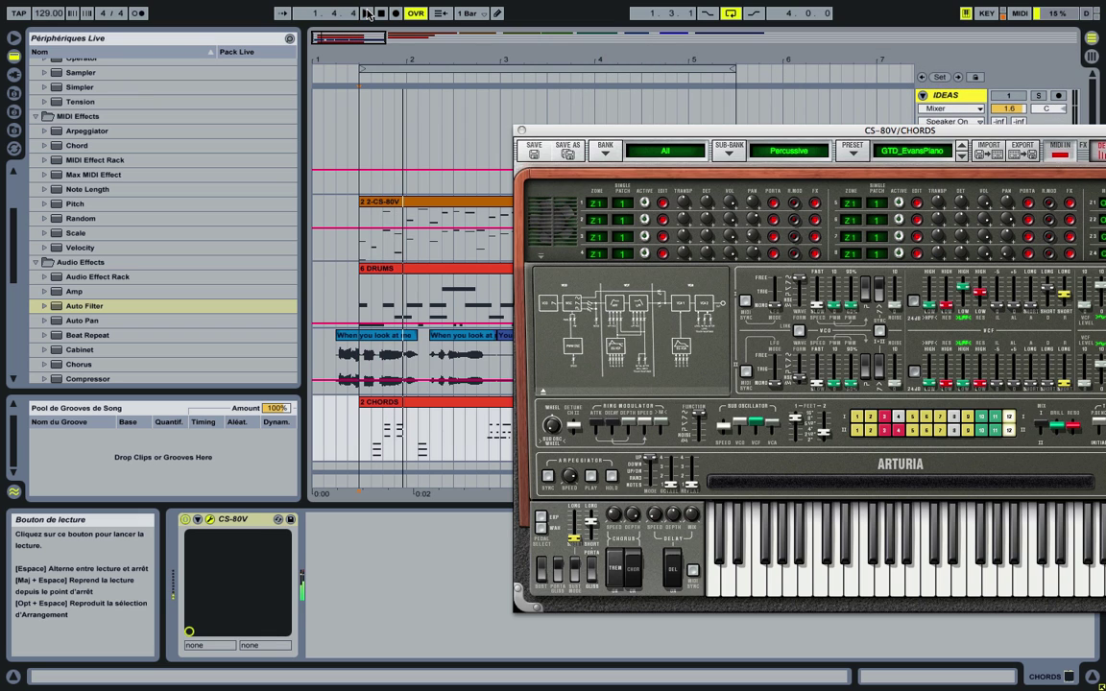
# Step: Turn the Lyrics track back on and play the arrangement from the start of its first vocal clip
pyautogui.click(505, 360)
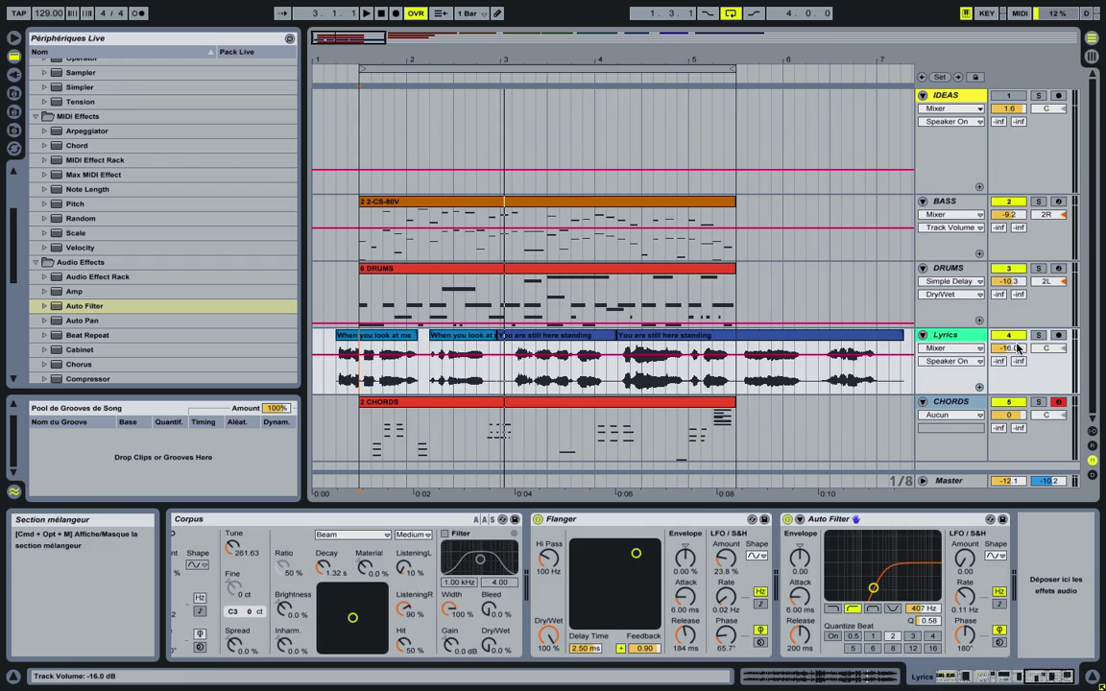
pyautogui.press('Up')
pyautogui.click(1007, 335)
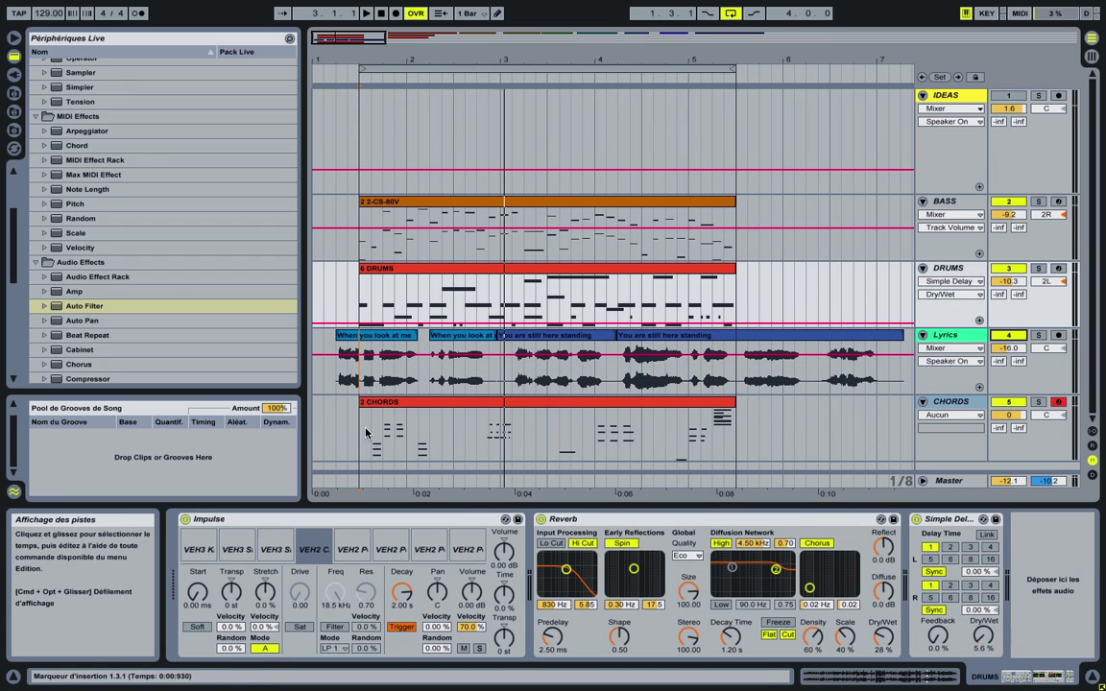
pyautogui.click(338, 389)
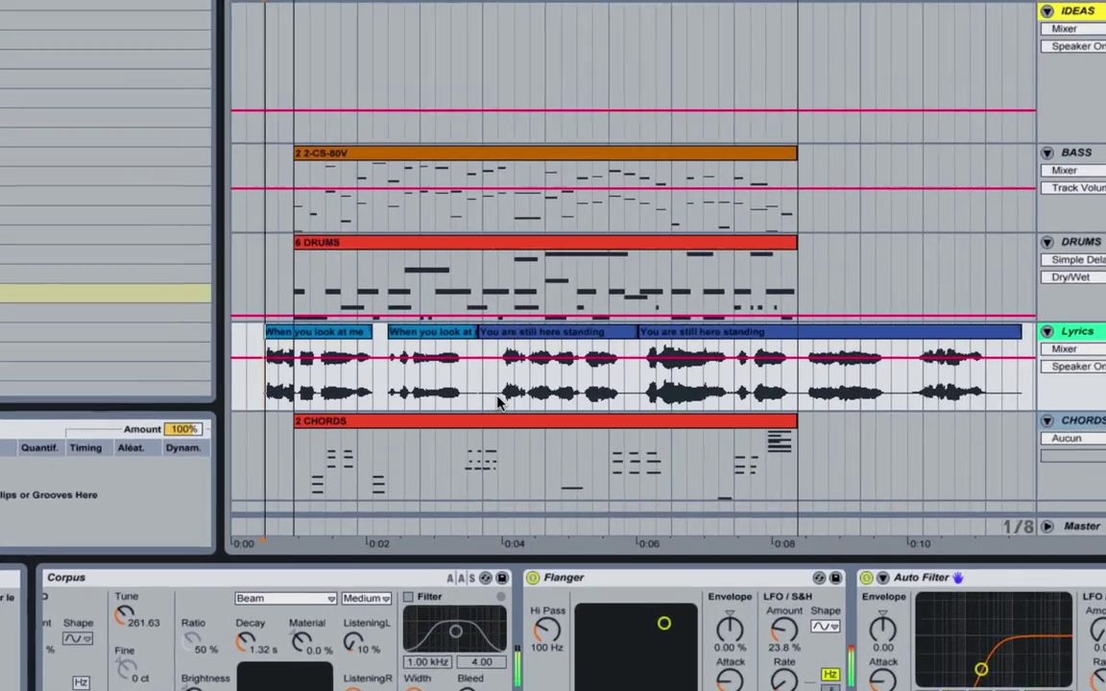
pyautogui.press('space')
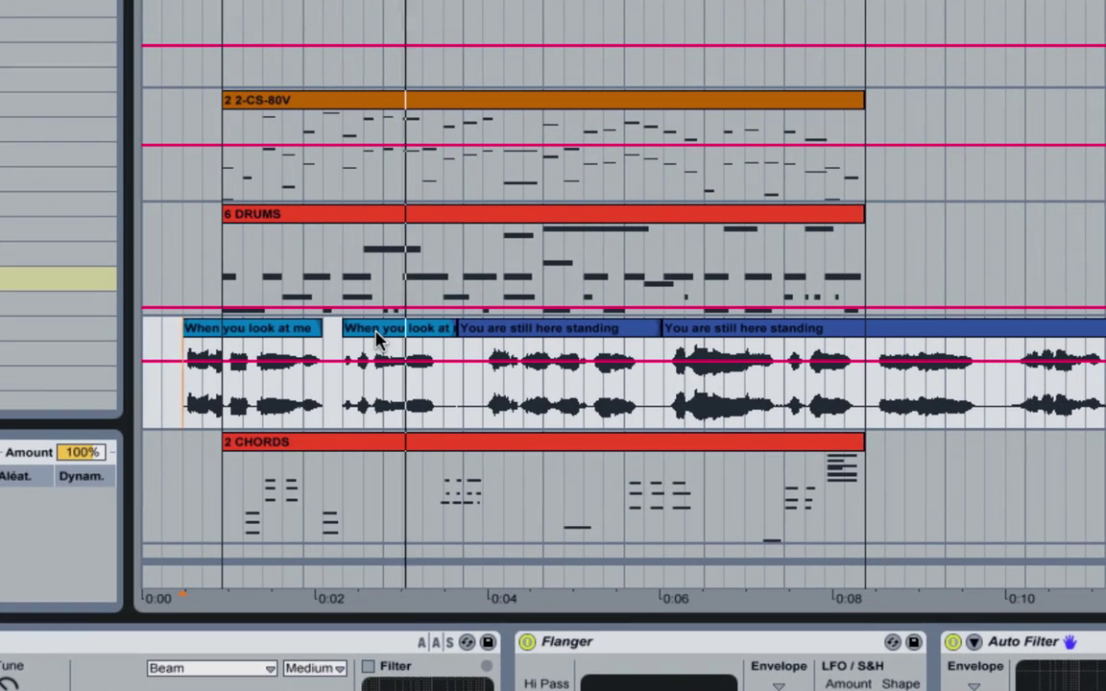
# Step: Open the CHORDS clip's notes, move two notes of the chord before its start marker onto the start, and lengthen the following C4 note
pyautogui.click(584, 515)
pyautogui.doubleClick(472, 462)
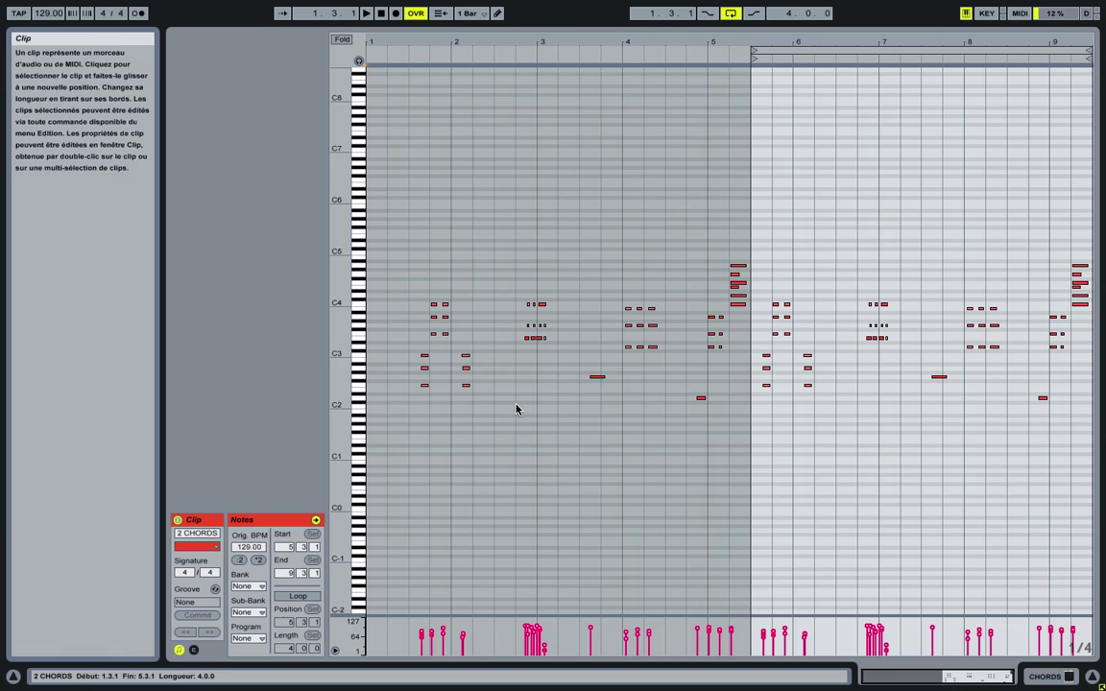
pyautogui.moveTo(738, 267); pyautogui.dragTo(763, 301)
pyautogui.click(744, 285)
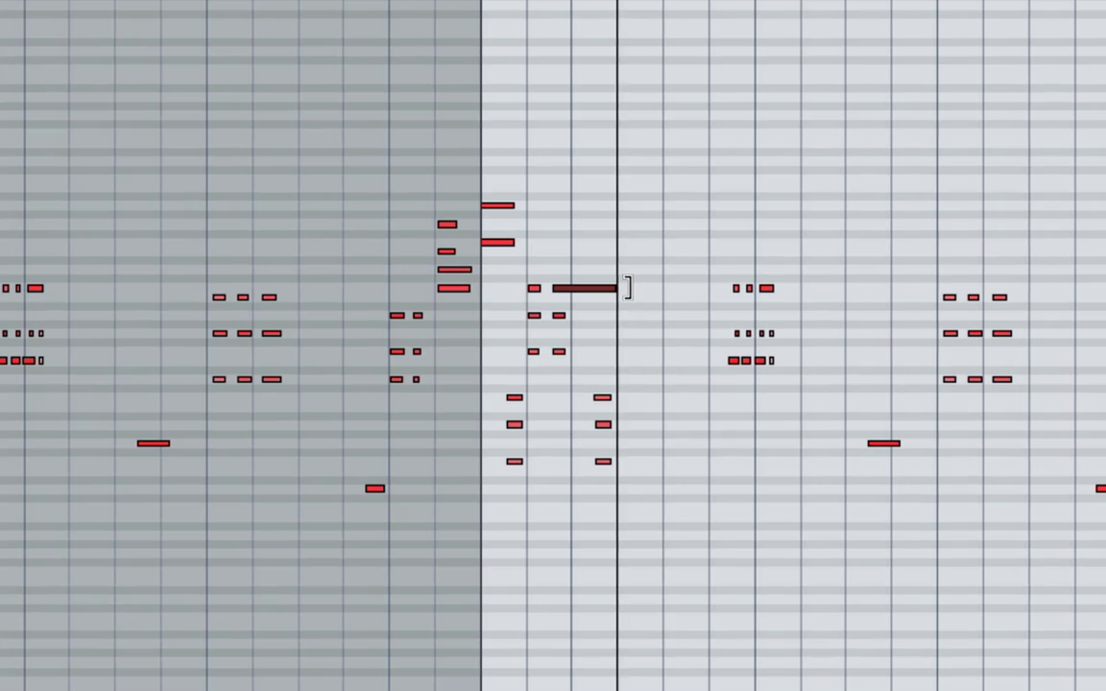
# Step: Lengthen the middle note of the second low chord and shorten the last C4 note in the rapid repeated-chord group
pyautogui.click(753, 384)
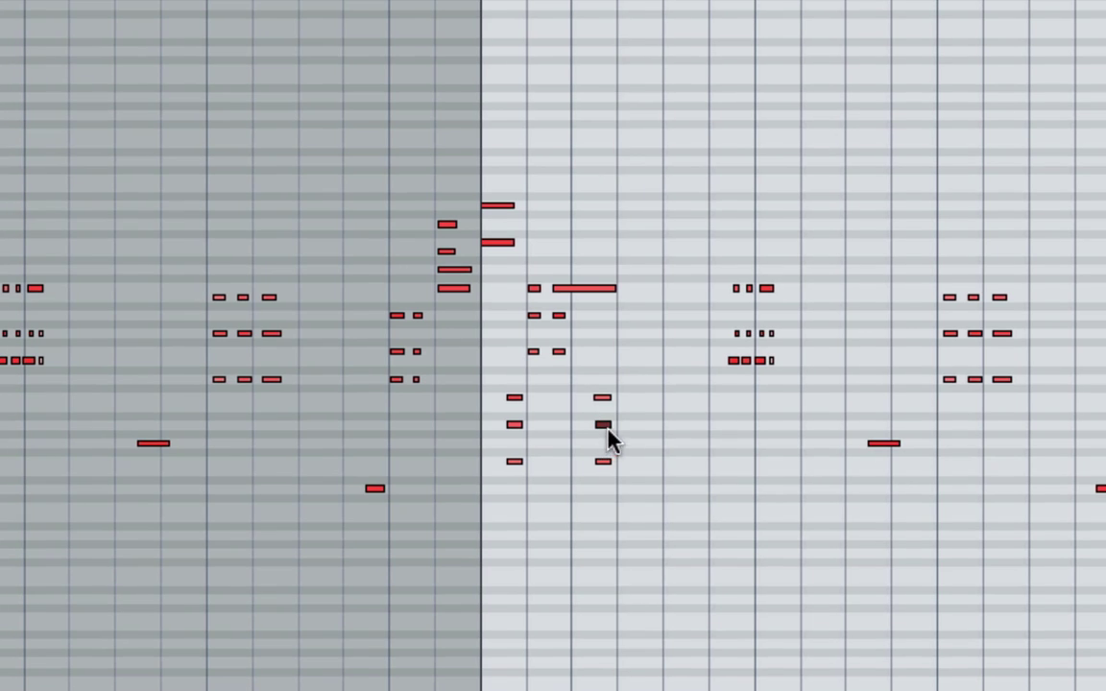
pyautogui.moveTo(609, 427); pyautogui.dragTo(626, 427)
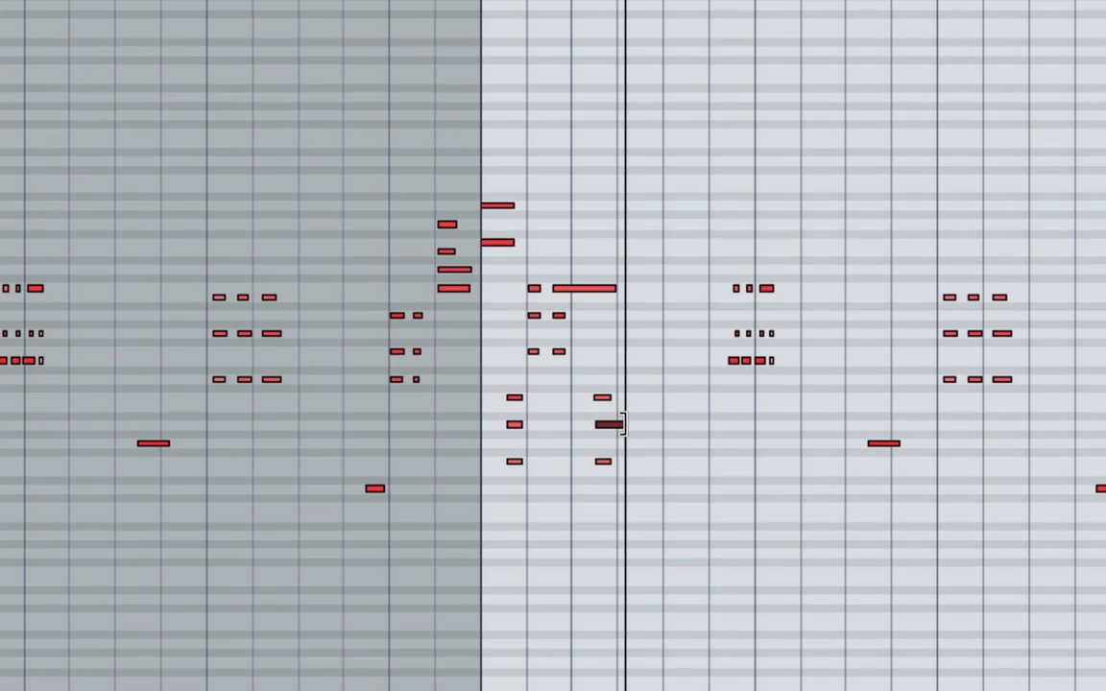
pyautogui.click(765, 289)
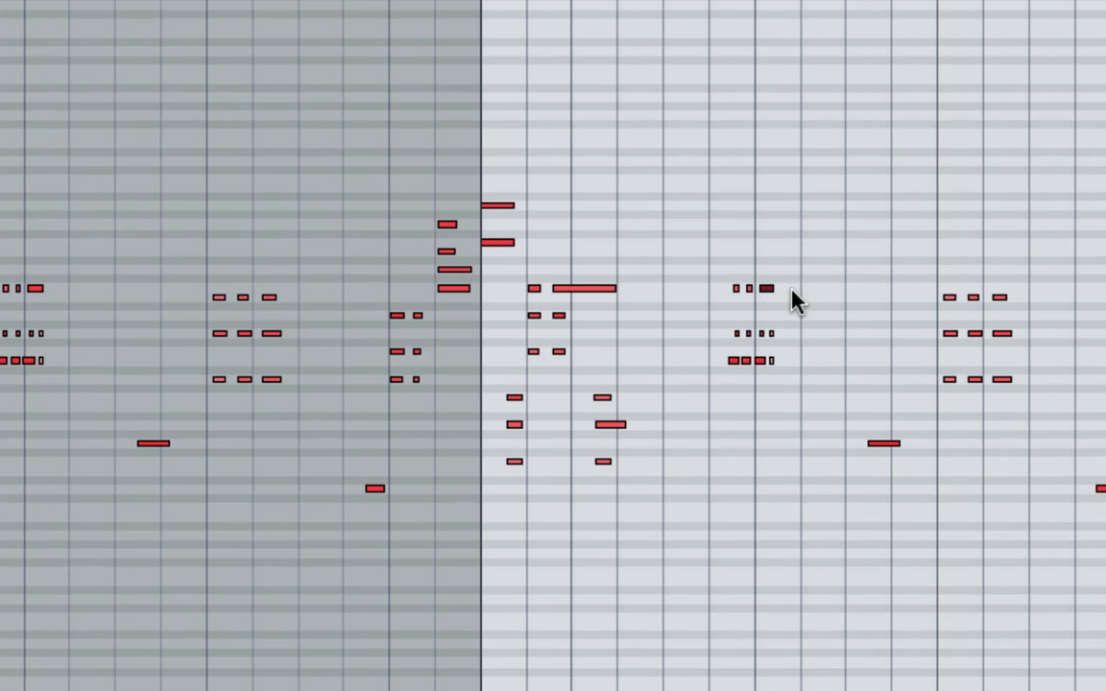
pyautogui.moveTo(765, 288); pyautogui.dragTo(770, 288)
# Step: Copy a chord to just before the next three-chord group and extend the low chord's middle note to the rapid repeated-chord group
pyautogui.moveTo(912, 251); pyautogui.dragTo(962, 344)
pyautogui.hotkey('ctrl', 'v')
pyautogui.click(610, 424)
pyautogui.moveTo(620, 424); pyautogui.dragTo(735, 425)
# Step: Add a note under the long sustained note, plus a very low E0 and a high E5 in the following gap
pyautogui.click(622, 469)
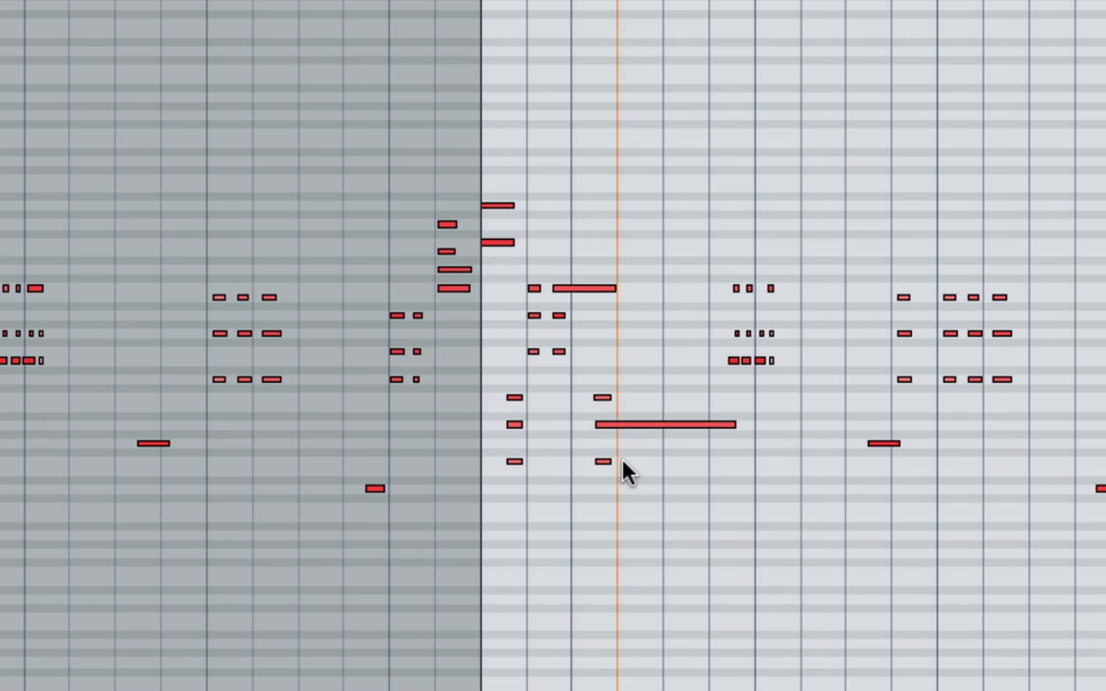
pyautogui.click(816, 689)
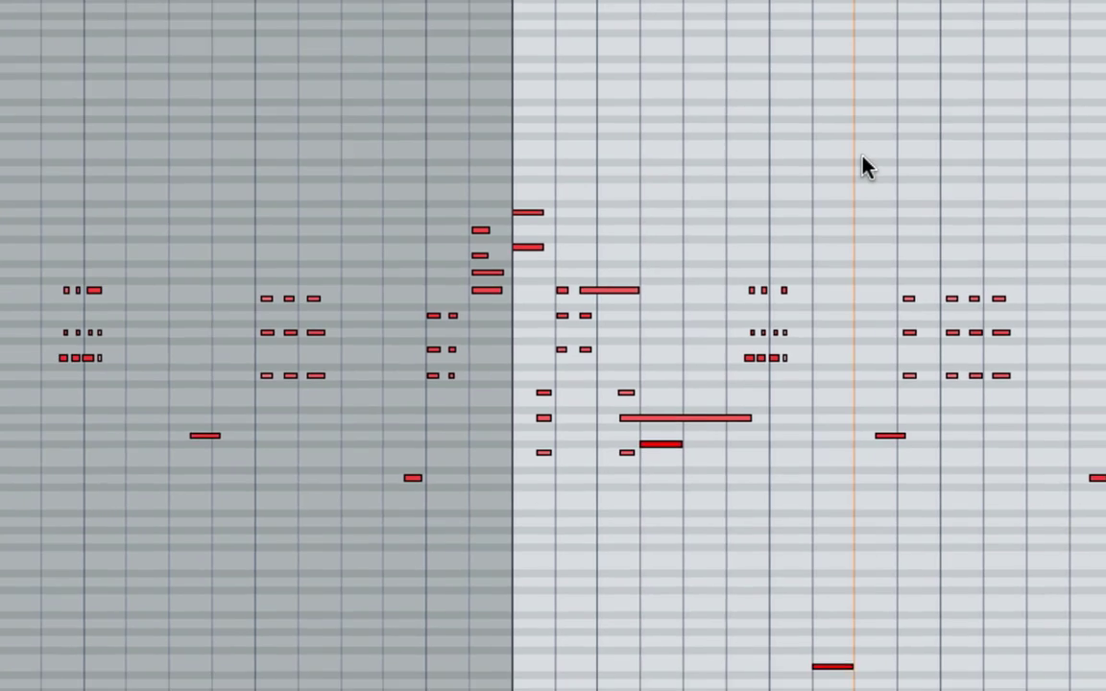
pyautogui.click(864, 144)
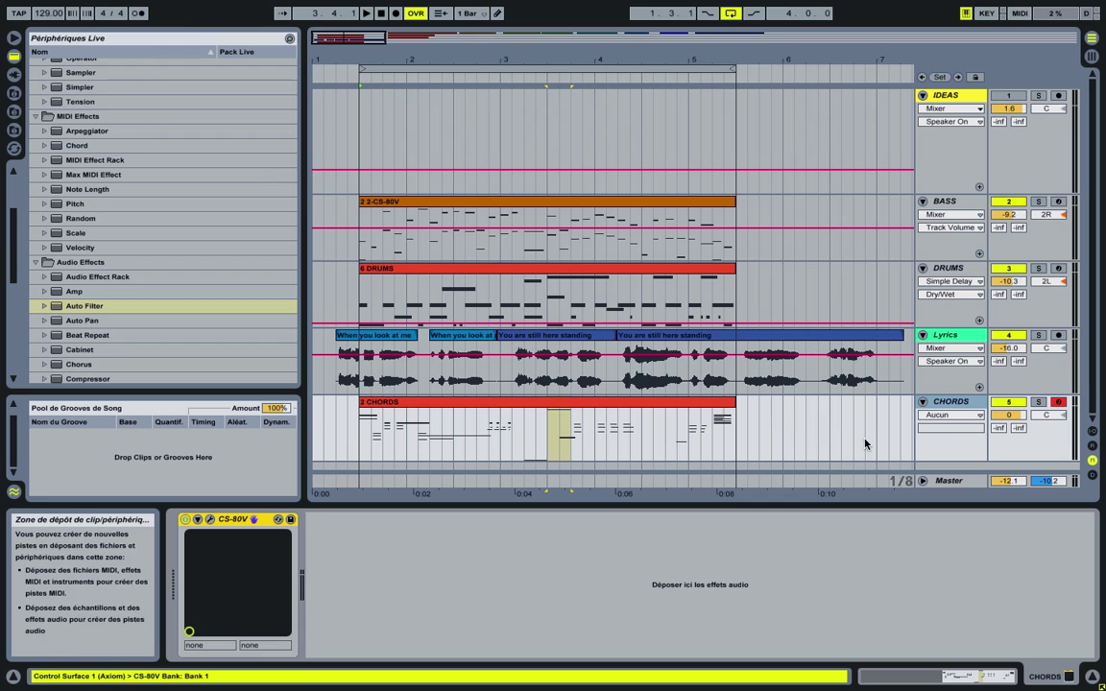
# Step: Play the arrangement from 1.2.3, then from a point midway through the CHORDS clip, to check the edited chords
pyautogui.click(353, 450)
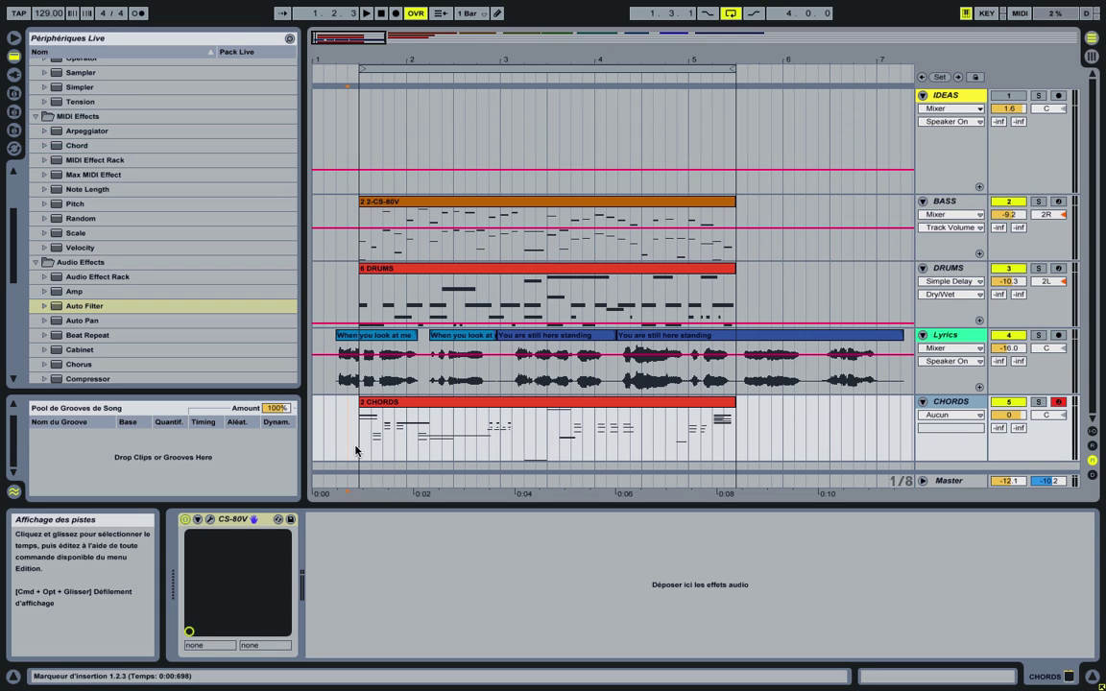
pyautogui.press('space')
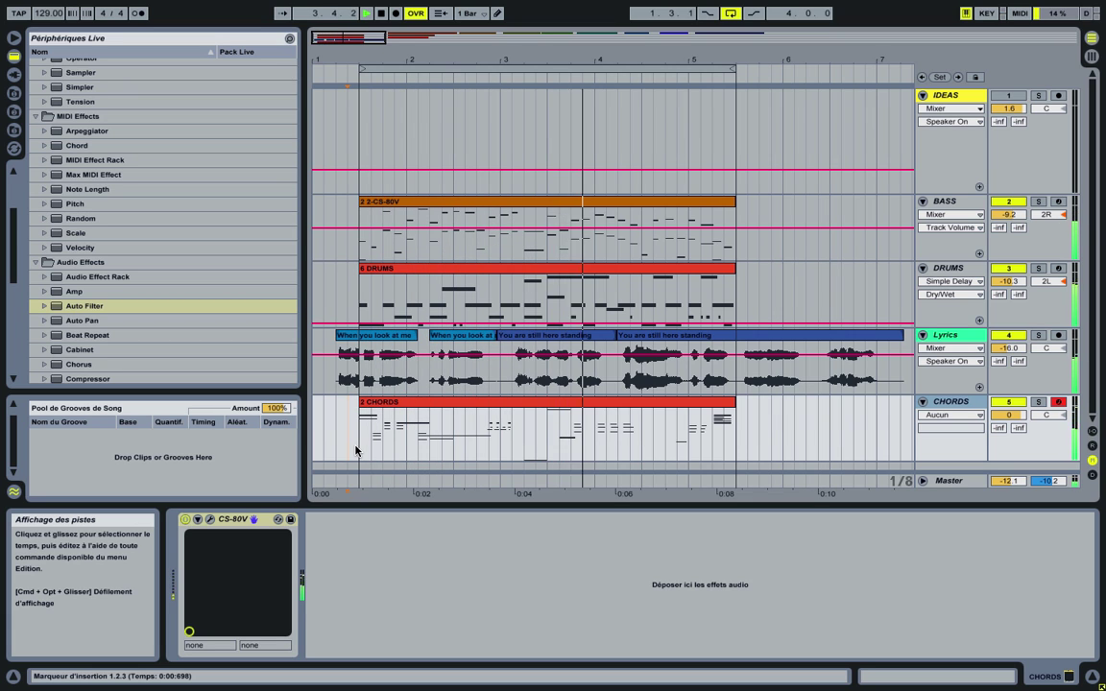
pyautogui.press('space')
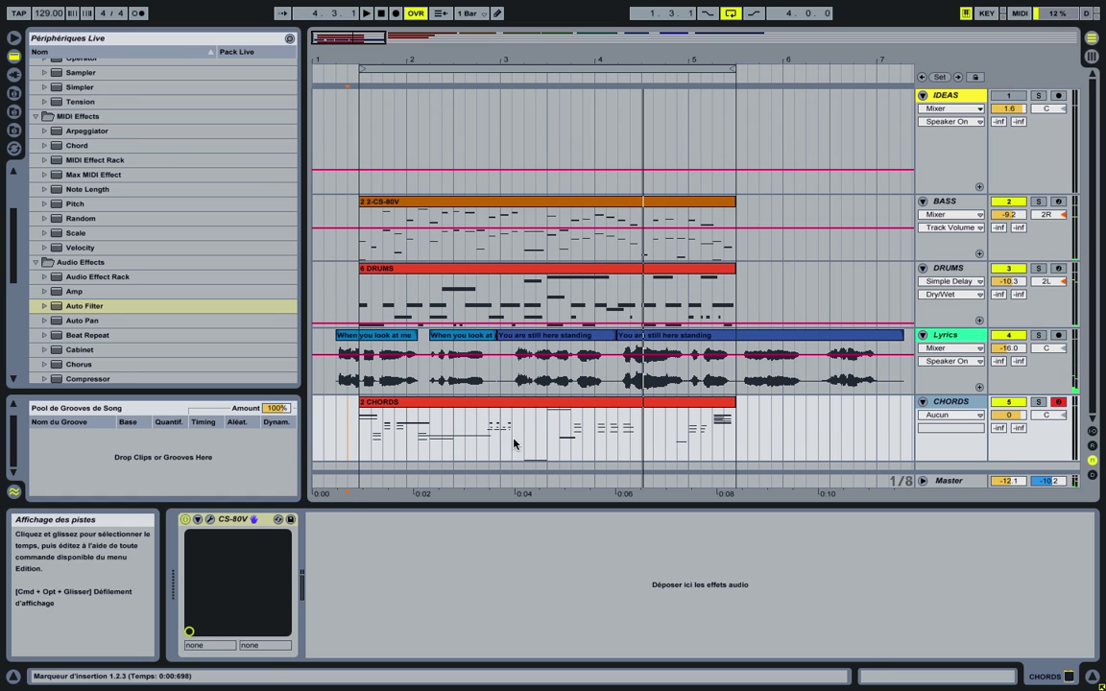
pyautogui.click(513, 443)
pyautogui.press('space')
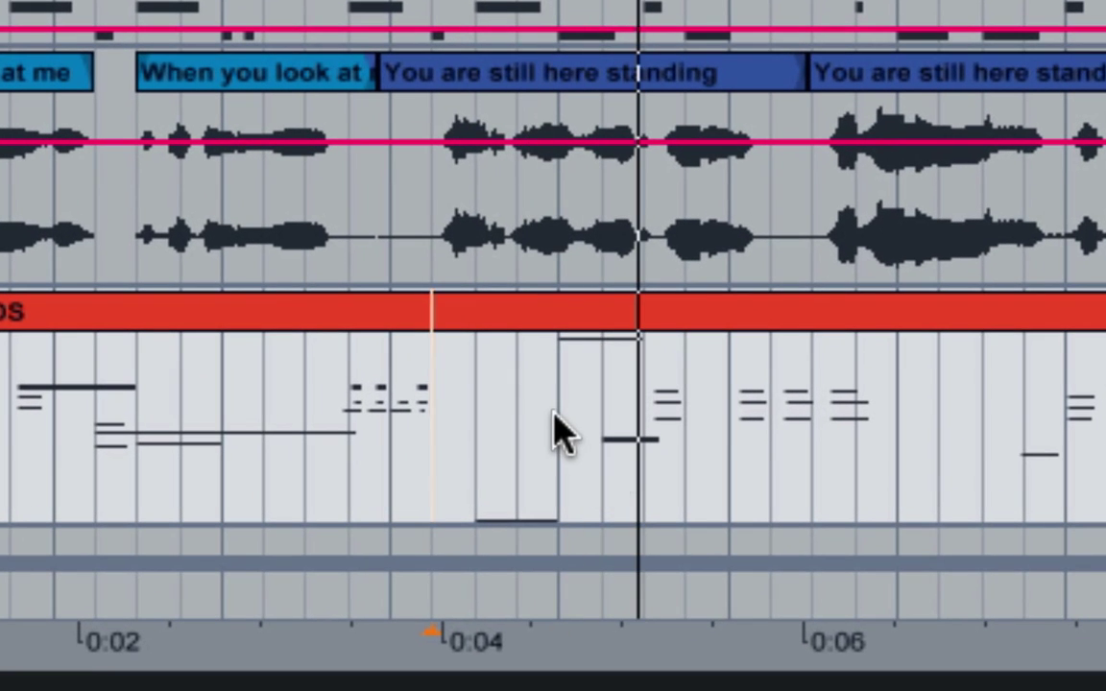
pyautogui.click(560, 433)
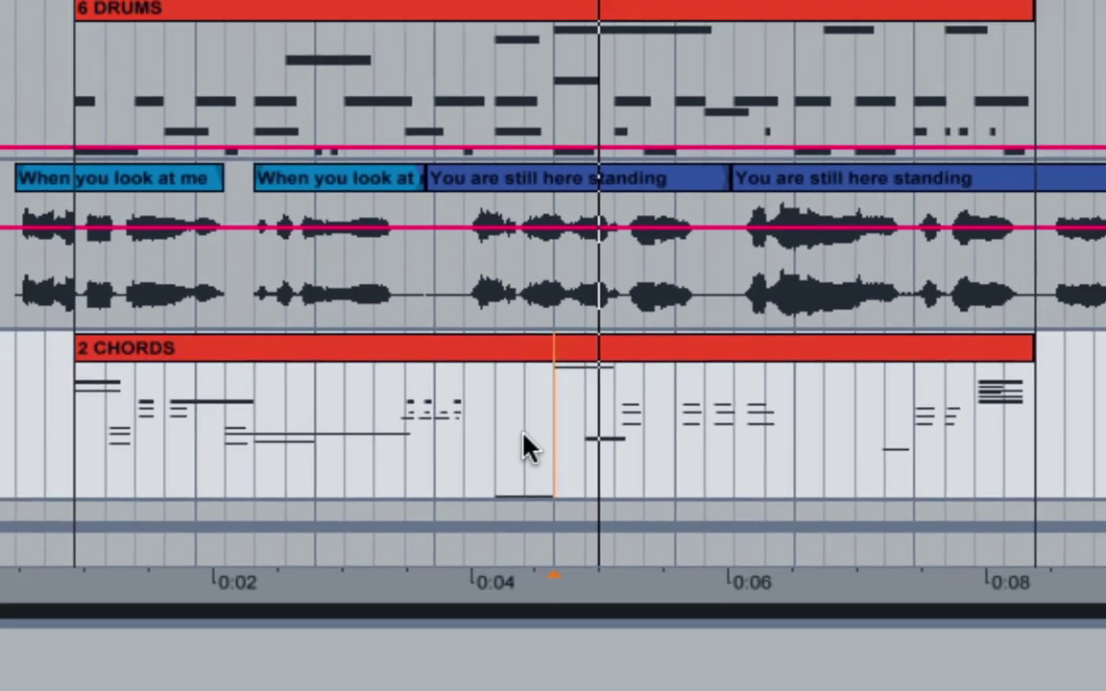
# Step: Duplicate the CHORDS track together with its clip and instrument
pyautogui.click(1004, 451)
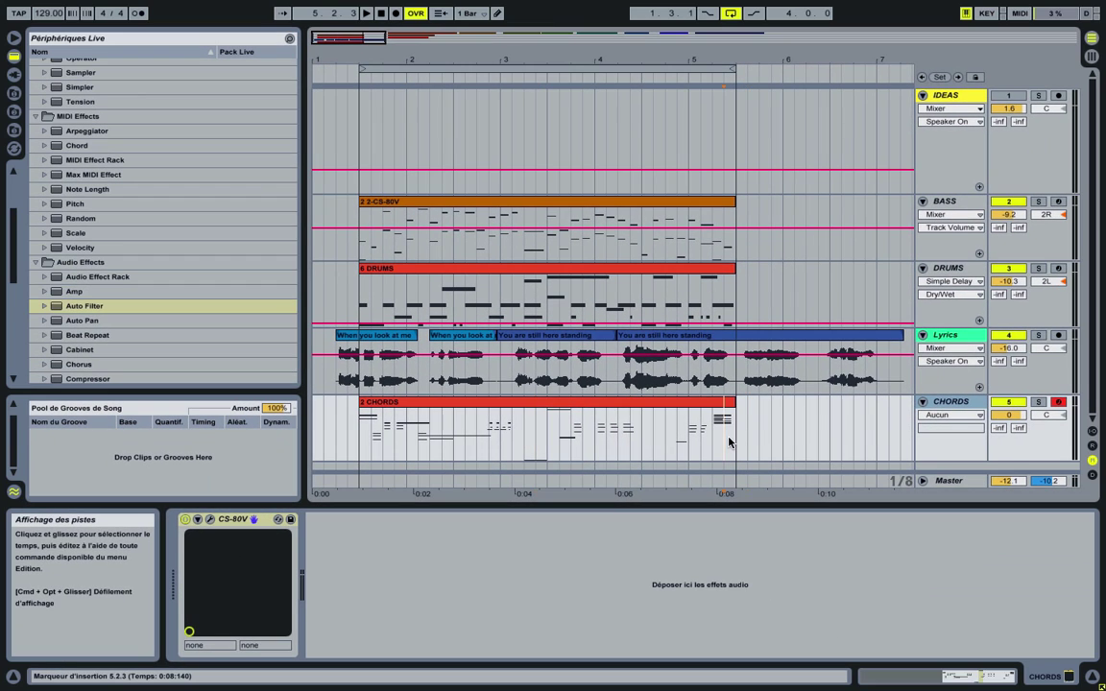
pyautogui.moveTo(729, 442); pyautogui.dragTo(365, 425)
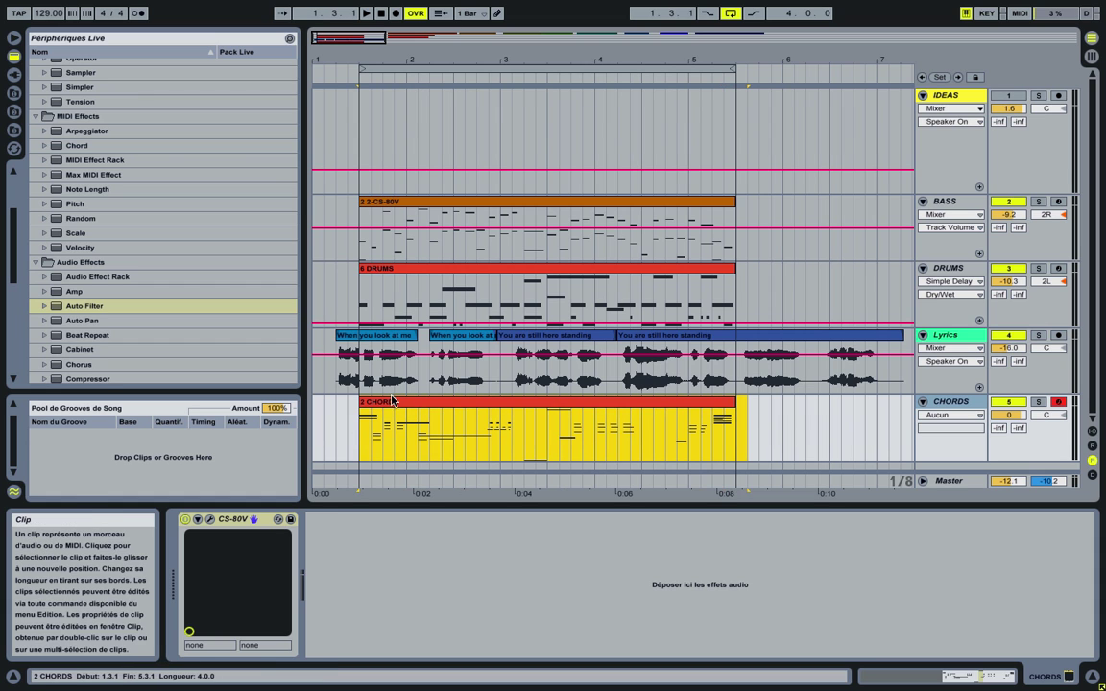
pyautogui.click(1015, 440)
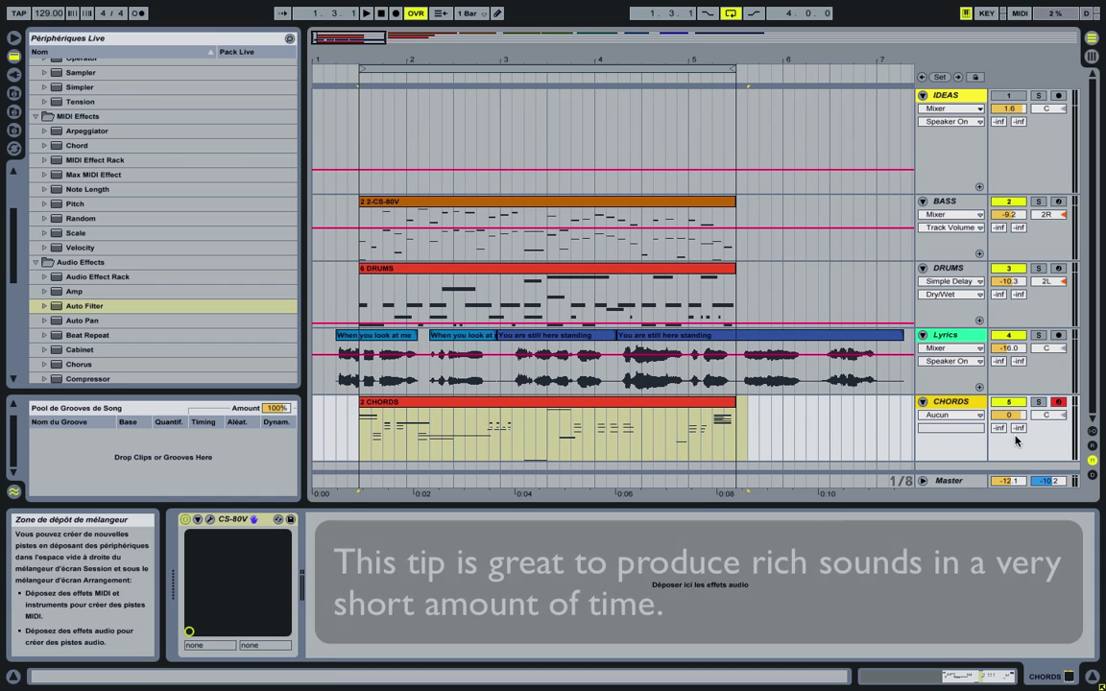
pyautogui.rightClick(1016, 440)
pyautogui.click(901, 211)
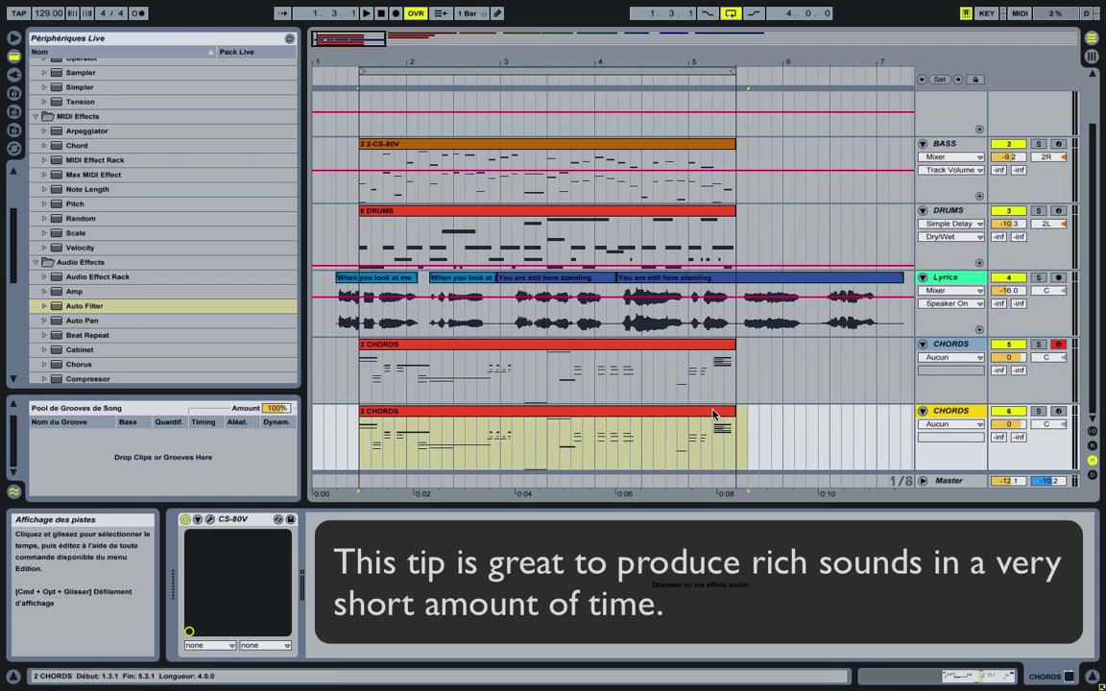
# Step: Open the duplicated CHORDS clip and shift all of its notes one bar later
pyautogui.click(630, 368)
pyautogui.doubleClick(630, 368)
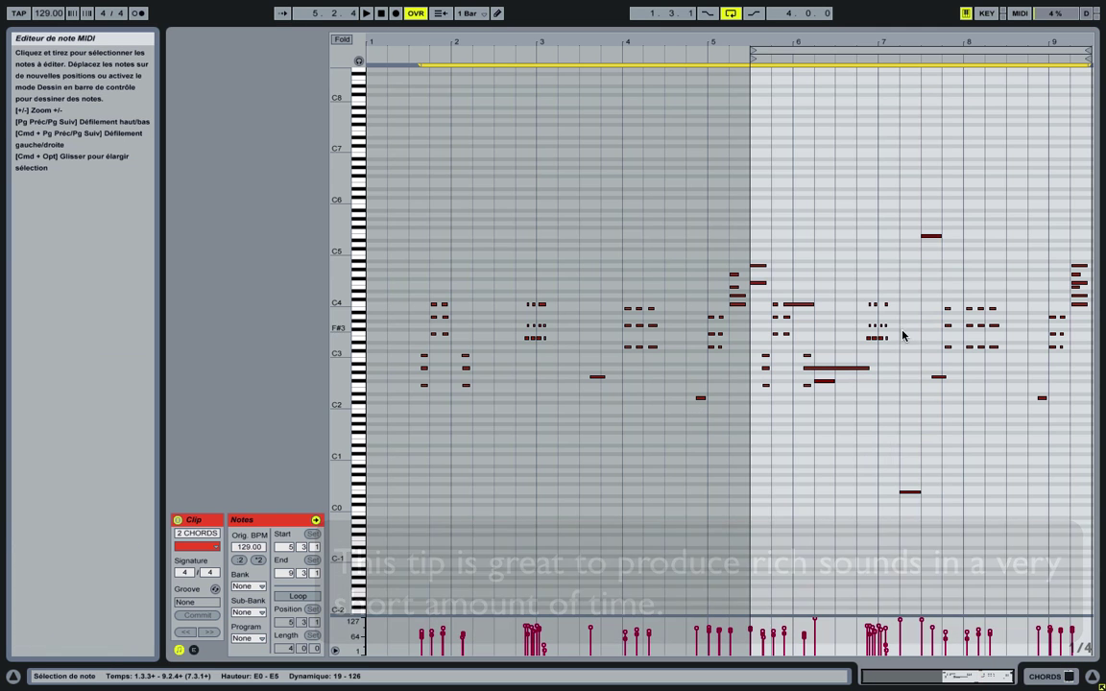
pyautogui.moveTo(885, 328); pyautogui.dragTo(838, 373)
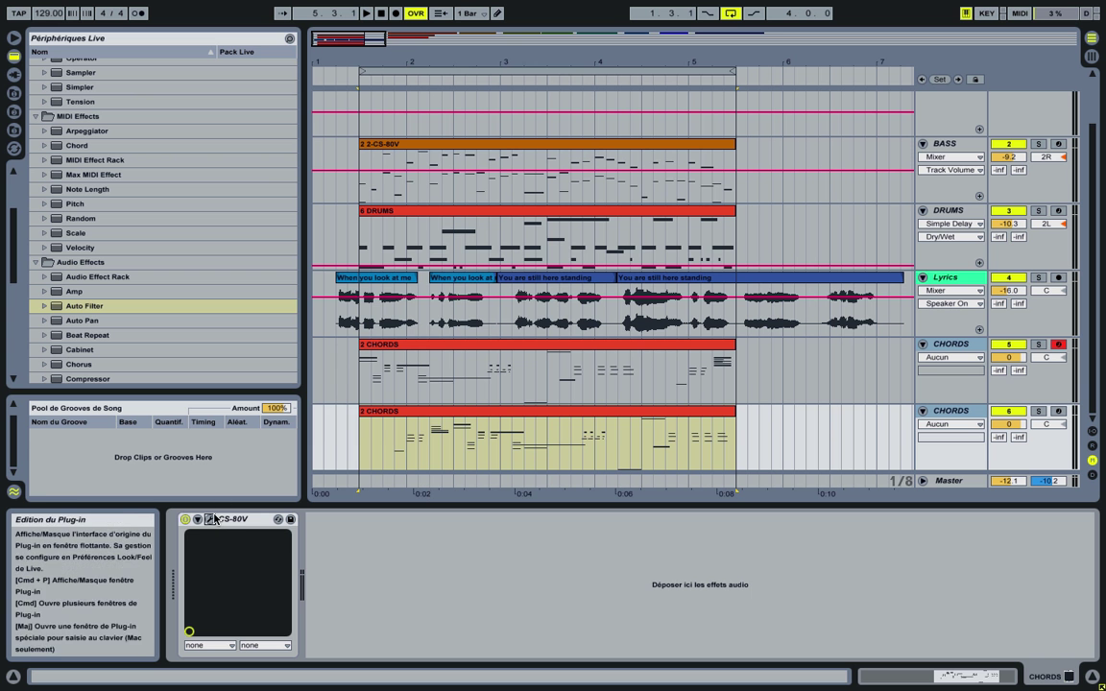
# Step: Load the Keyboards preset M.L_EL-PIANO-01 into the duplicated track's CS-80V and close its editor window
pyautogui.click(212, 518)
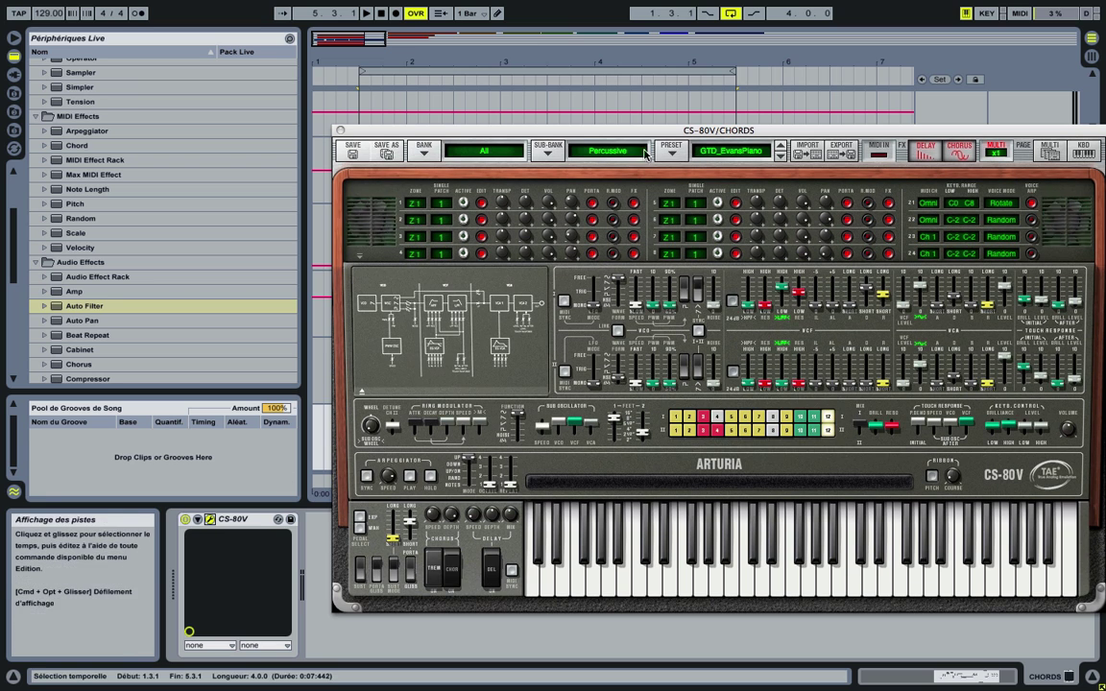
pyautogui.click(424, 150)
pyautogui.moveTo(461, 269)
pyautogui.moveTo(577, 302)
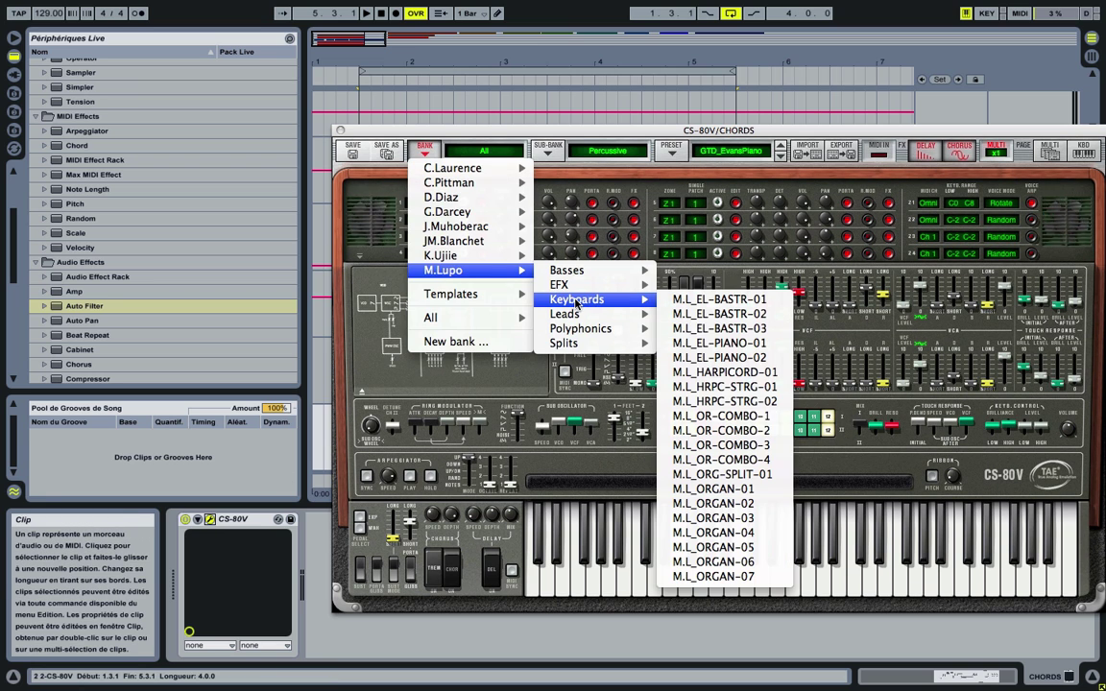
pyautogui.click(715, 343)
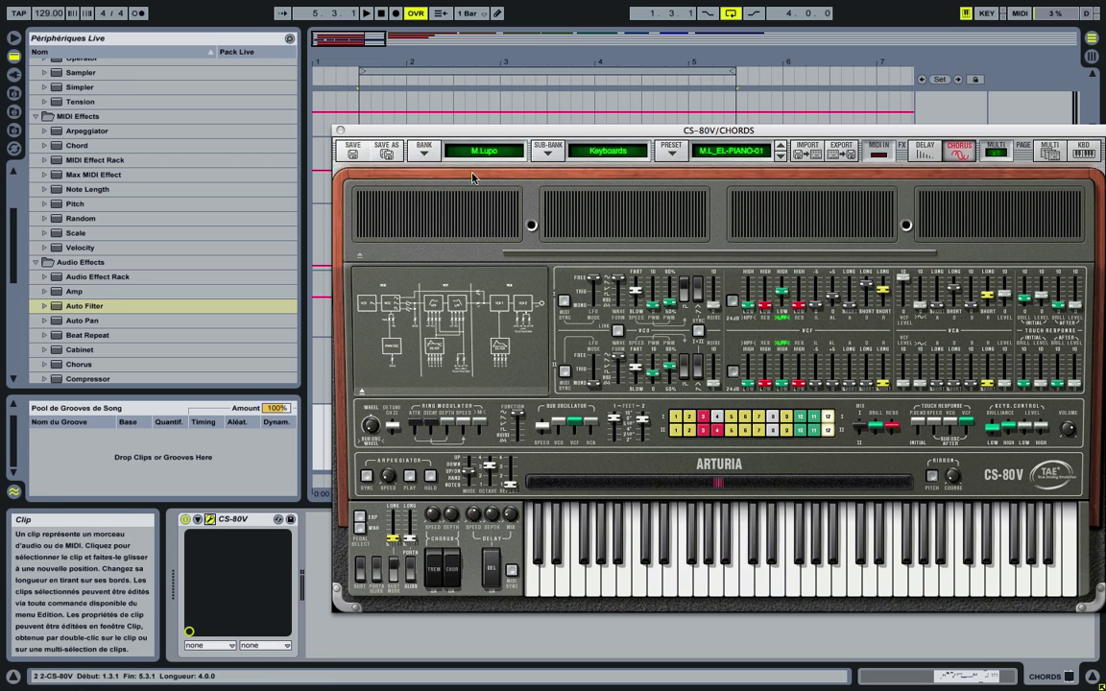
pyautogui.click(340, 129)
# Step: Play the arrangement twice from 1.3.3 and check the layered chord tracks' levels in the Session mixer
pyautogui.click(366, 449)
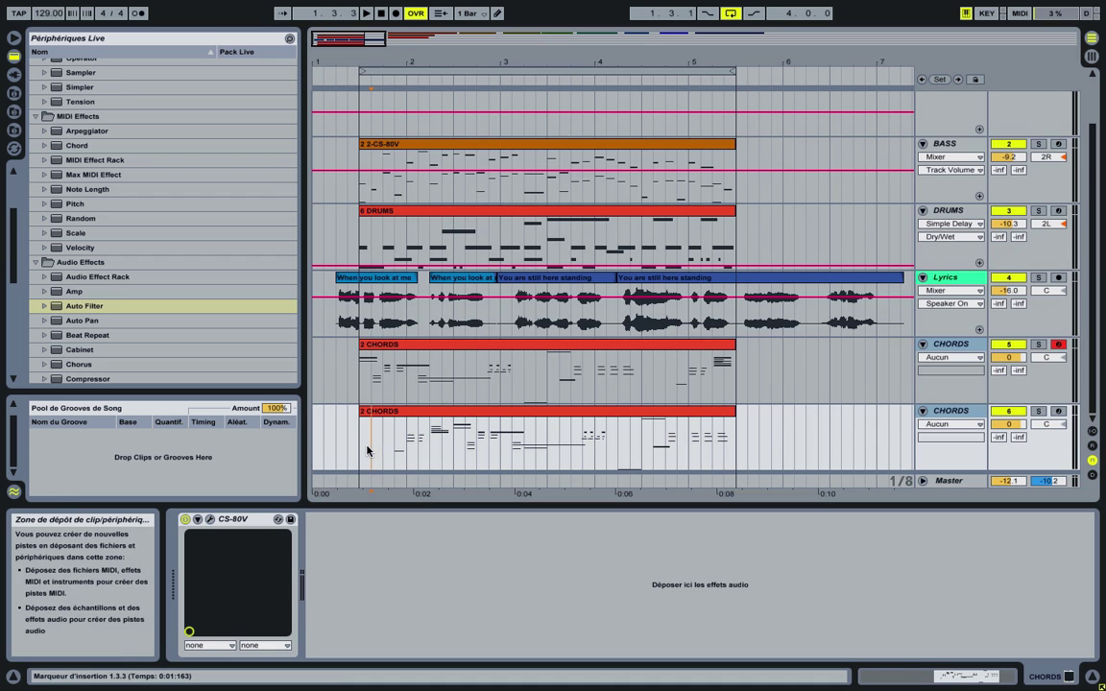
pyautogui.press('space')
pyautogui.press('Tab')
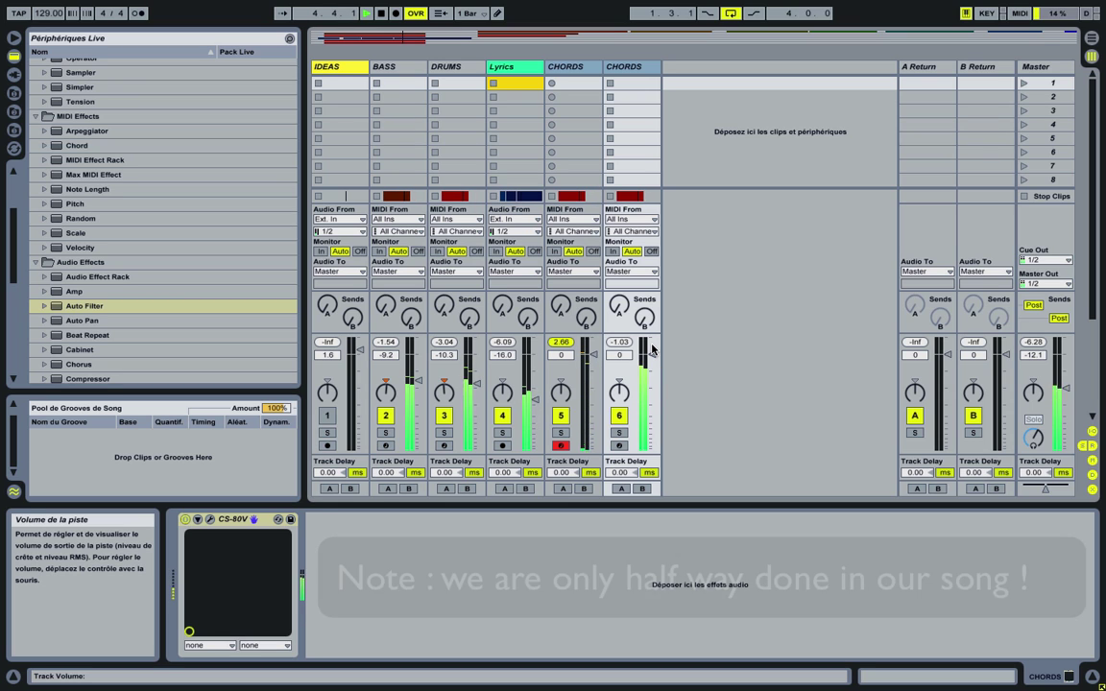
pyautogui.press('space')
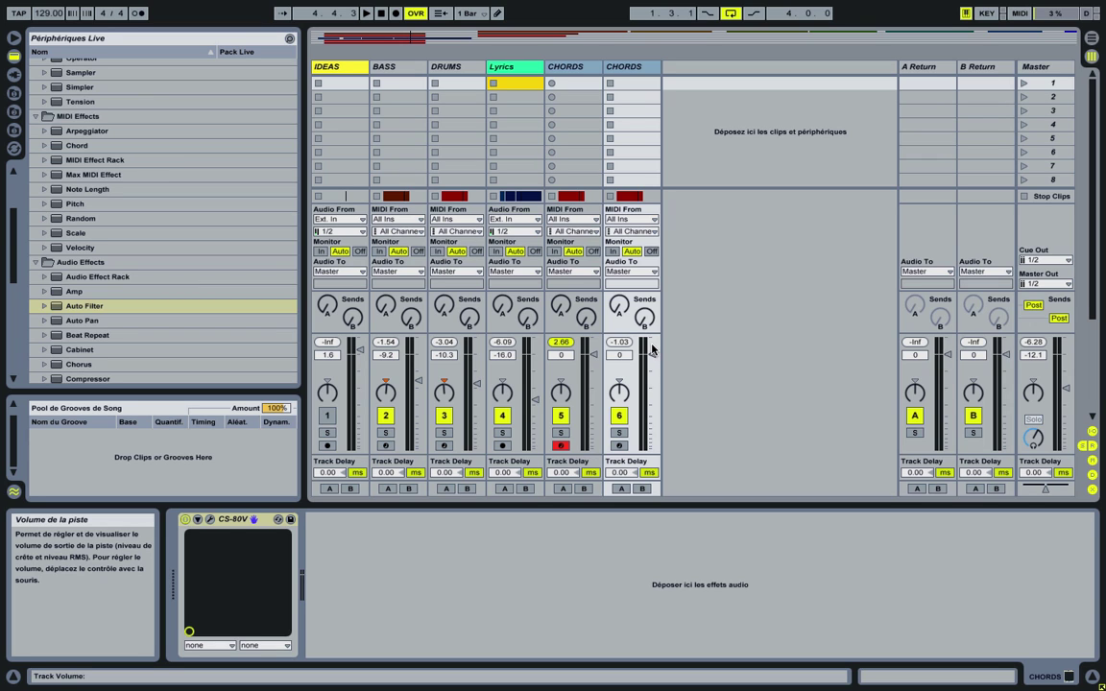
pyautogui.press('space')
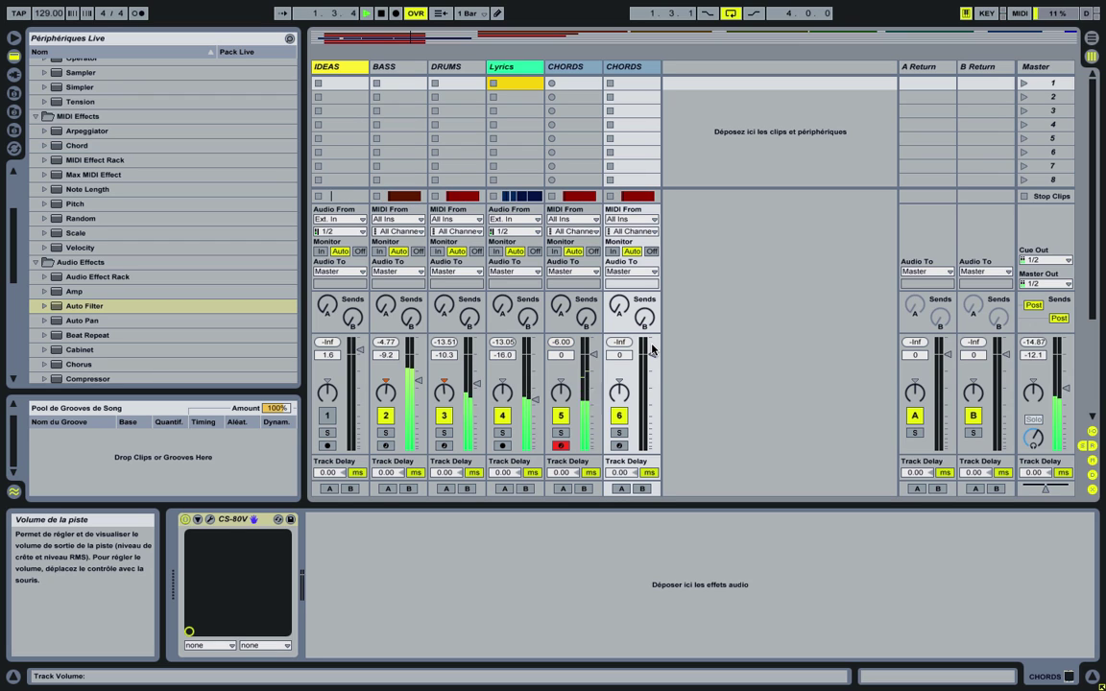
pyautogui.press('space')
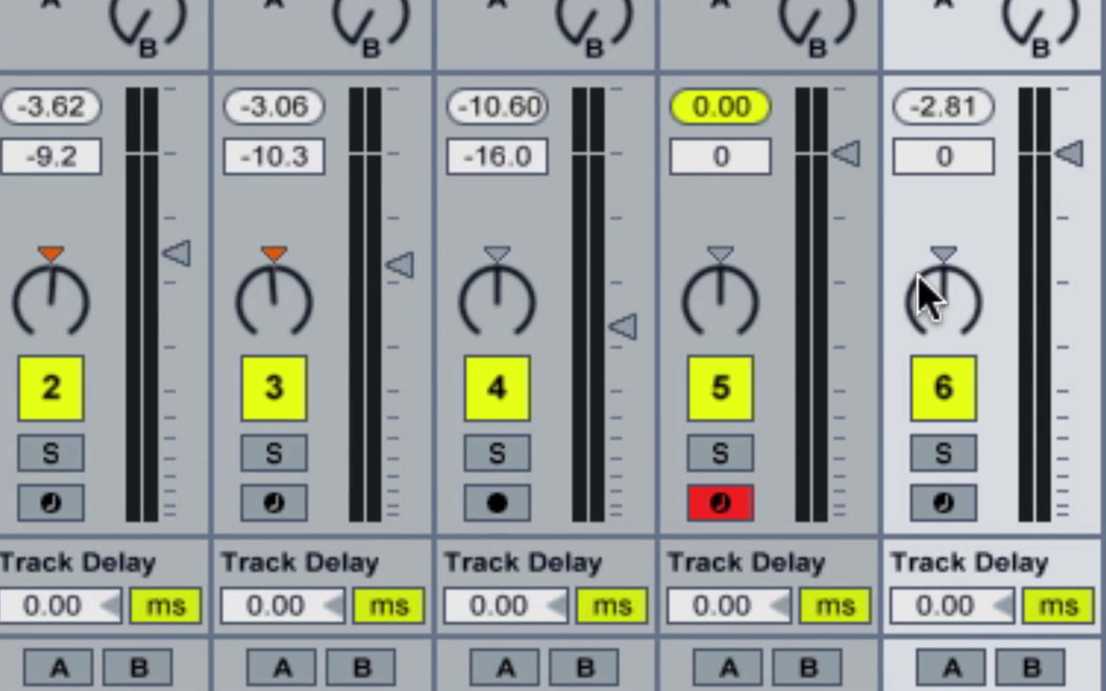
# Step: Pan the duplicated CHORDS track to 50L and the original CHORDS track to 50R
pyautogui.moveTo(923, 295); pyautogui.dragTo(918, 327)
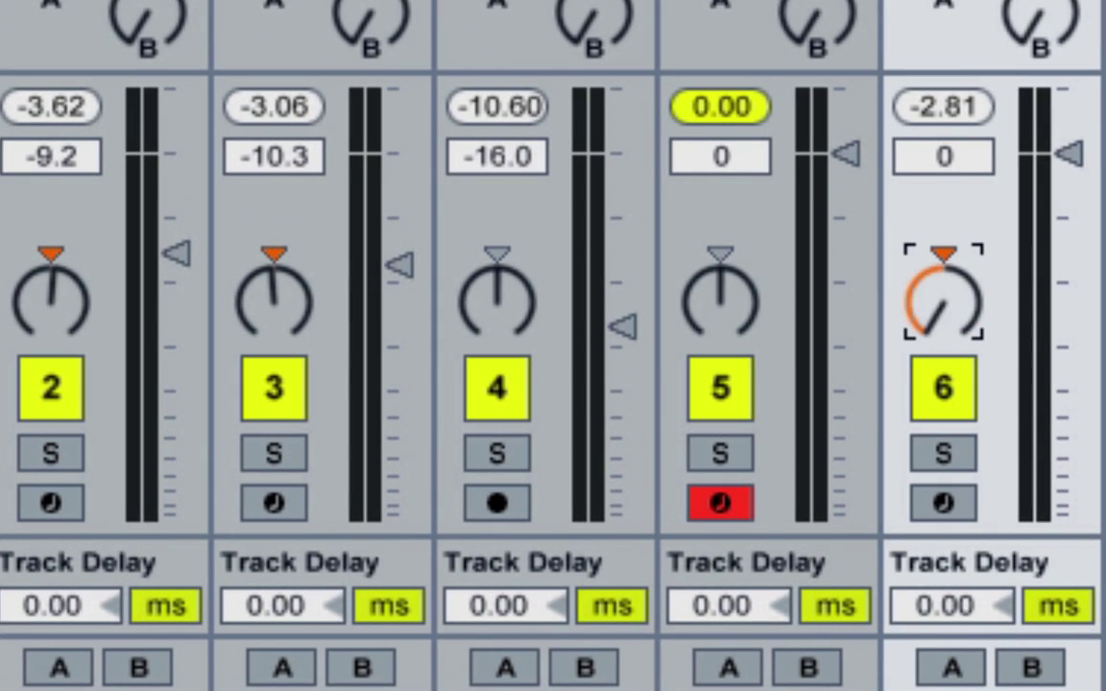
pyautogui.moveTo(756, 316); pyautogui.dragTo(756, 288)
pyautogui.click(51, 293)
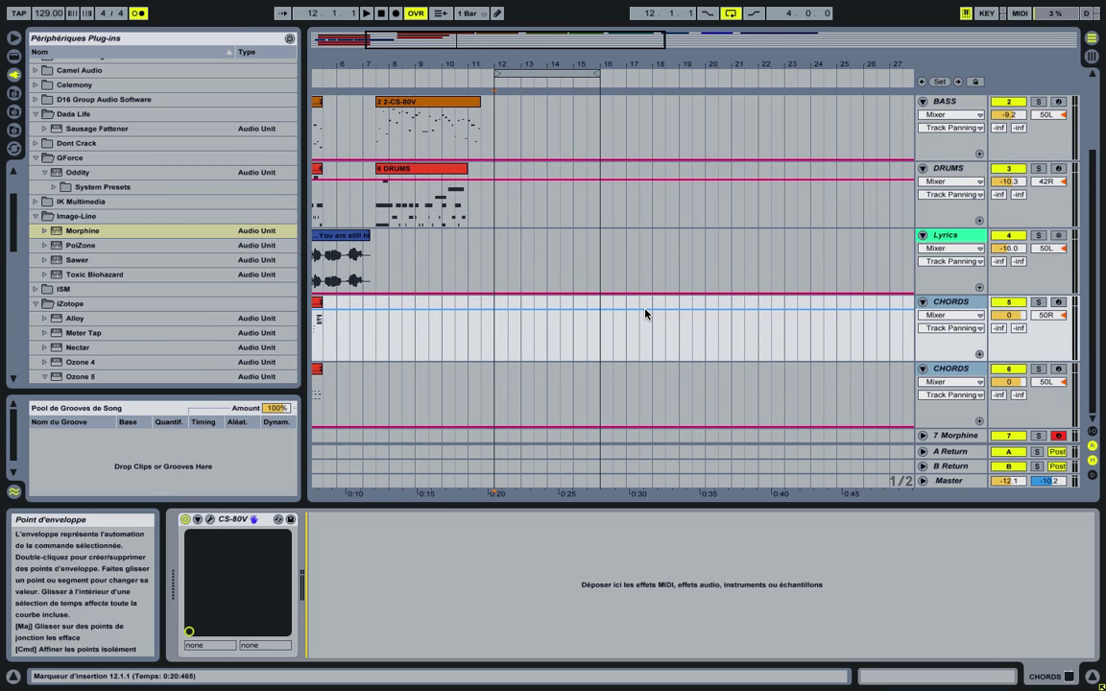
# Step: Open the Morphine editor window from the Morphine track and move it clear of the arrangement around bar 12
pyautogui.click(948, 437)
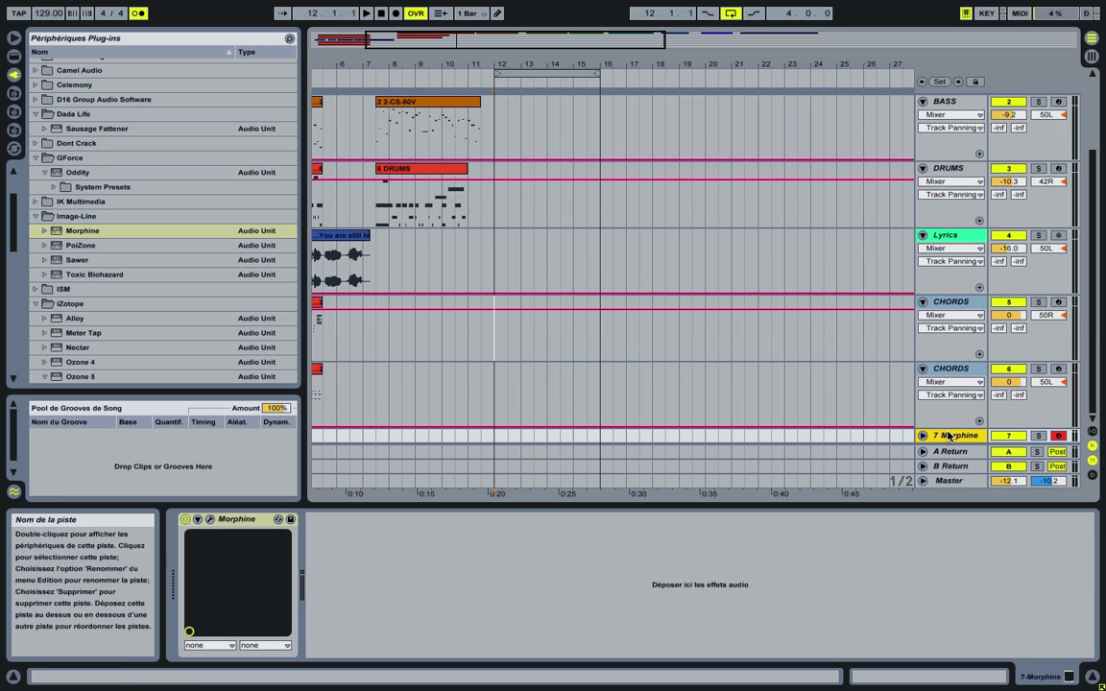
pyautogui.click(209, 519)
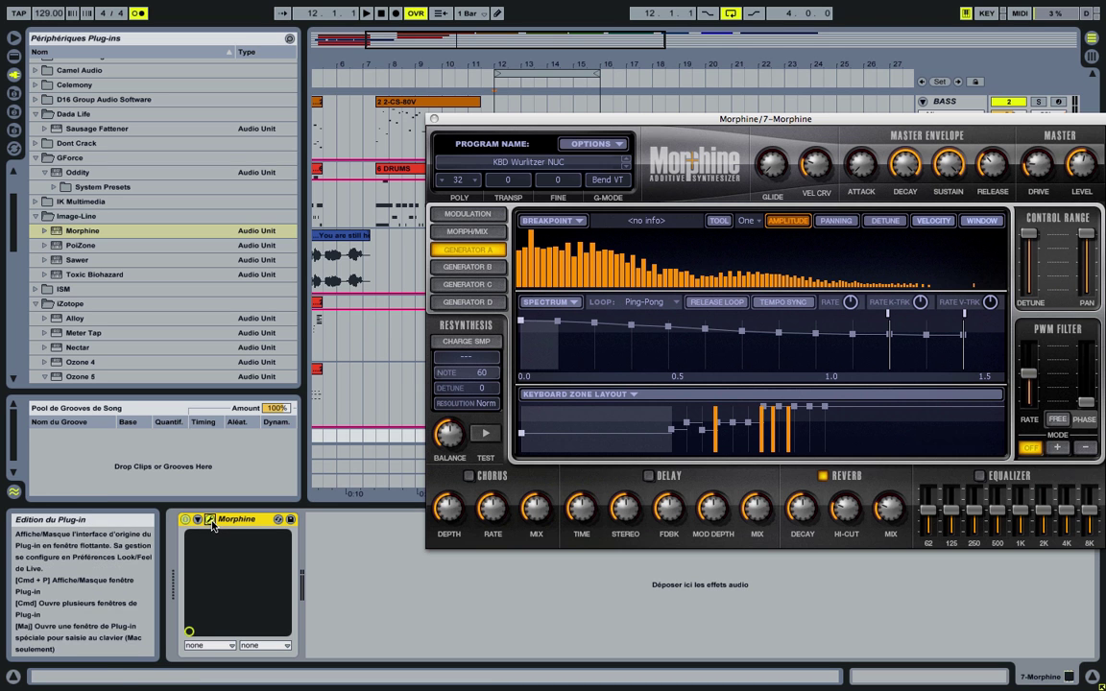
pyautogui.moveTo(493, 131); pyautogui.dragTo(728, 217)
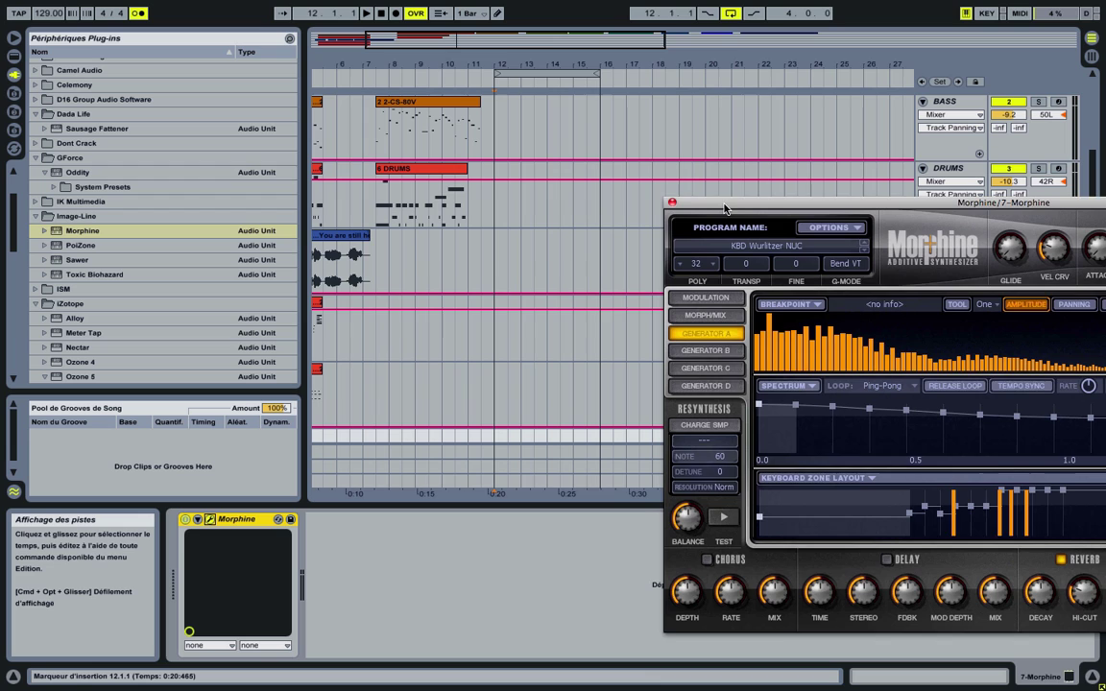
# Step: Record a four-bar part on the Morphine track starting at 12.1.1, finishing with recording stopped
pyautogui.moveTo(504, 437); pyautogui.dragTo(531, 402)
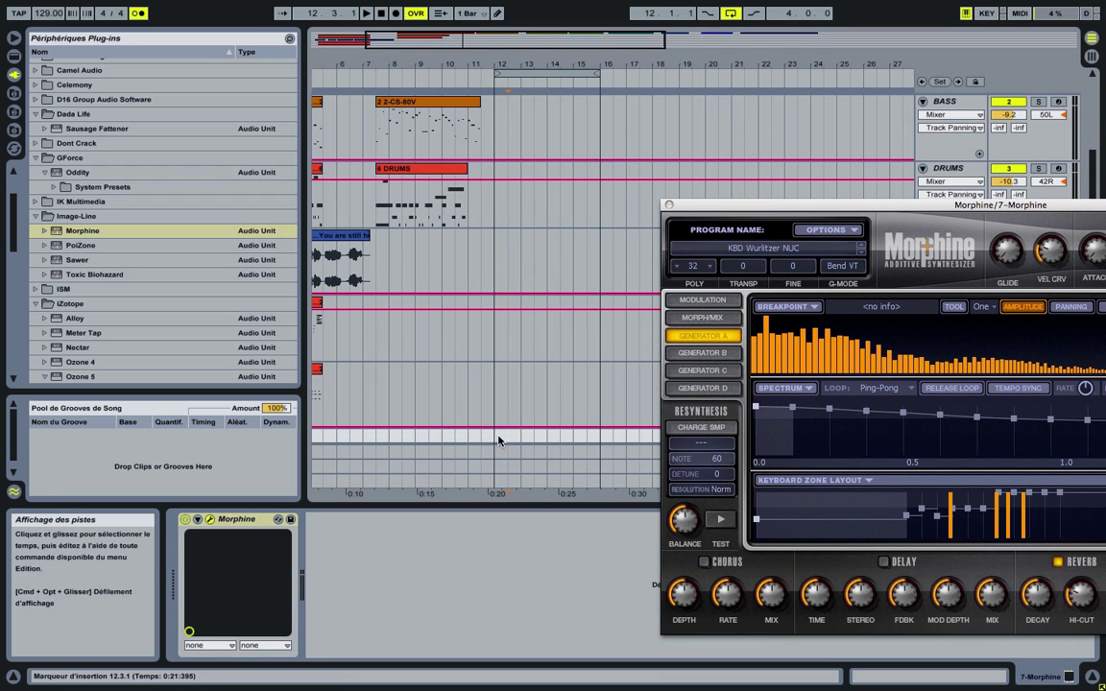
pyautogui.moveTo(498, 440)
pyautogui.mouseDown()
pyautogui.moveTo(543, 384)
pyautogui.moveTo(512, 437)
pyautogui.mouseUp()
pyautogui.click(512, 437)
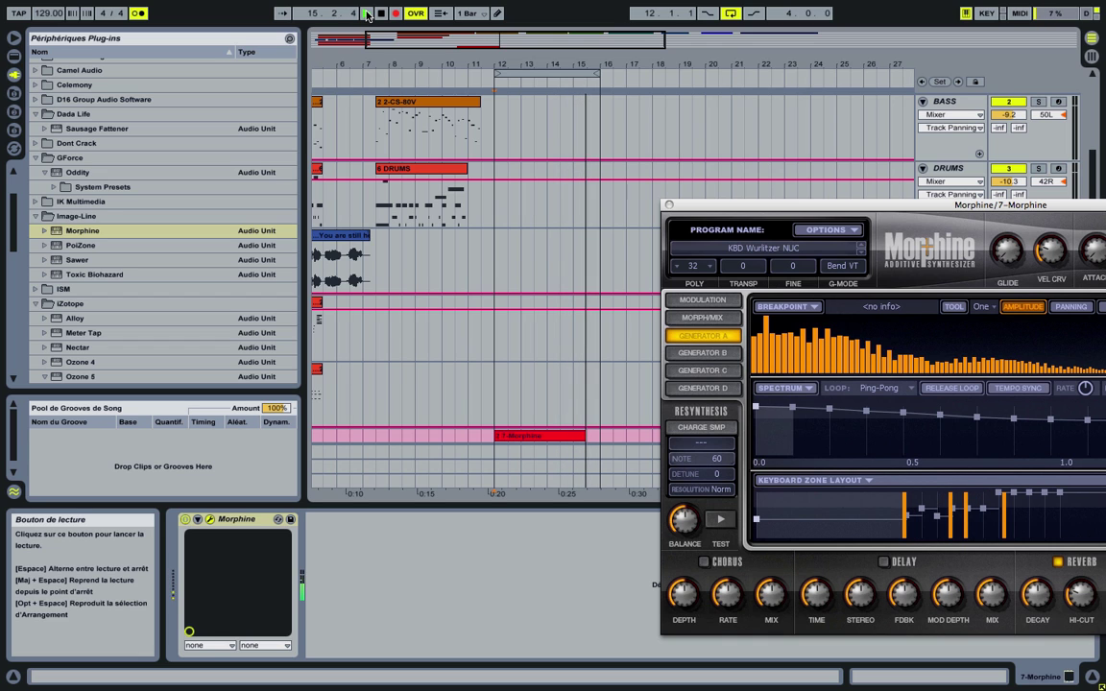
pyautogui.click(366, 17)
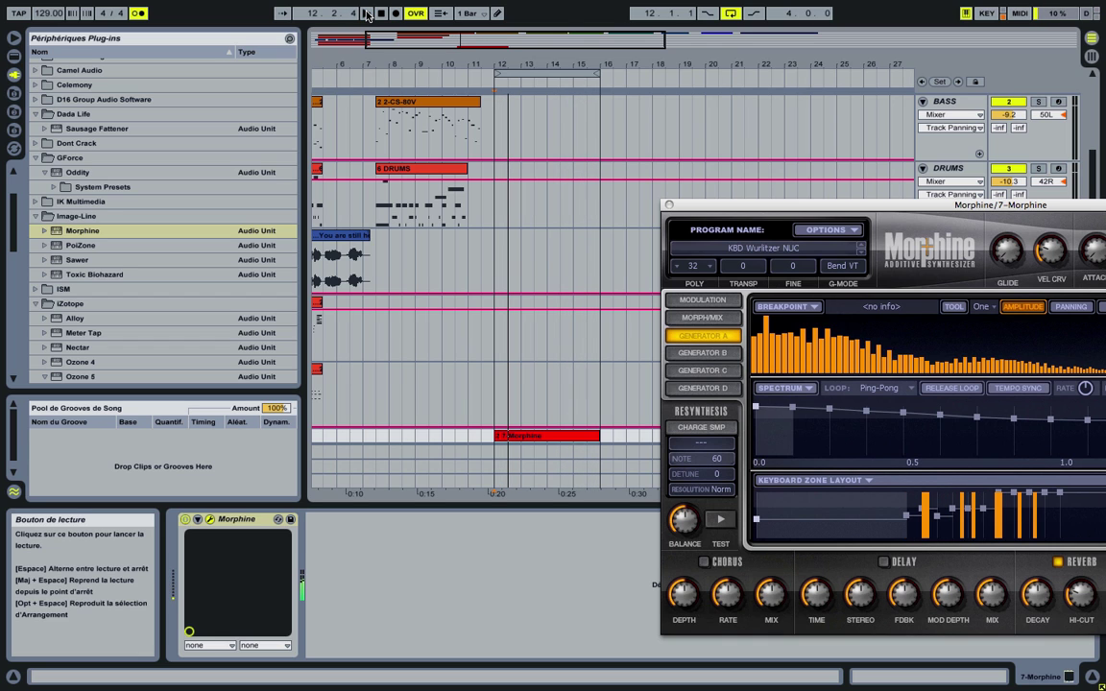
# Step: Try the Morphine clip at 7.3.1, aligned with the BASS and DRUMS clips, and play from just before it
pyautogui.click(517, 438)
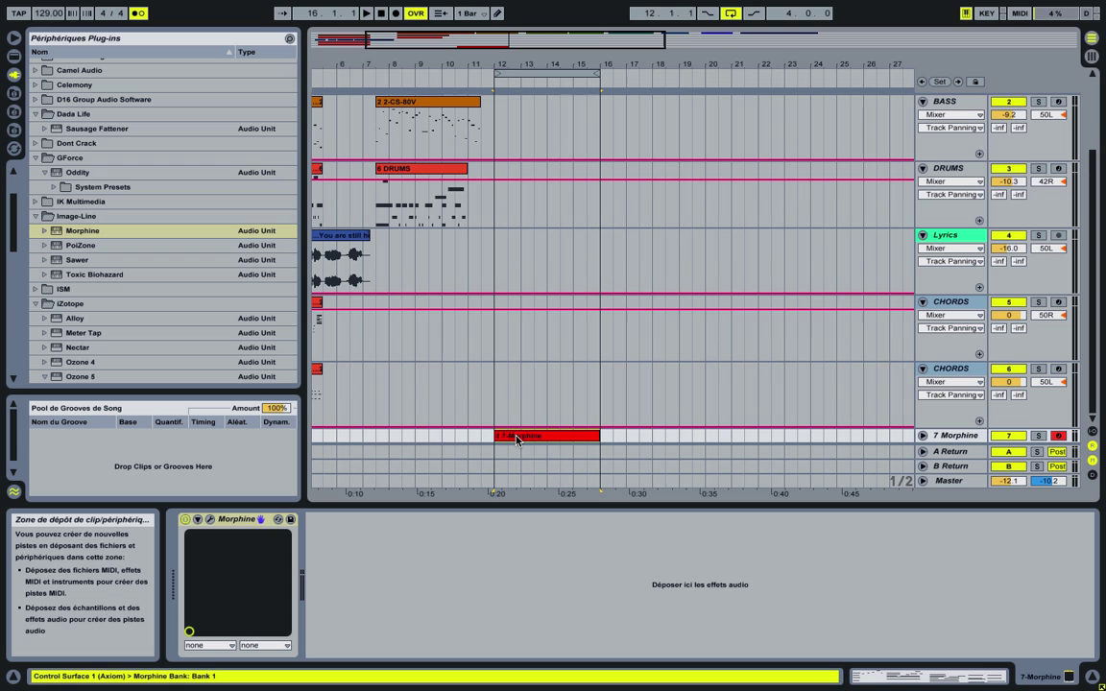
pyautogui.moveTo(516, 439); pyautogui.dragTo(396, 441)
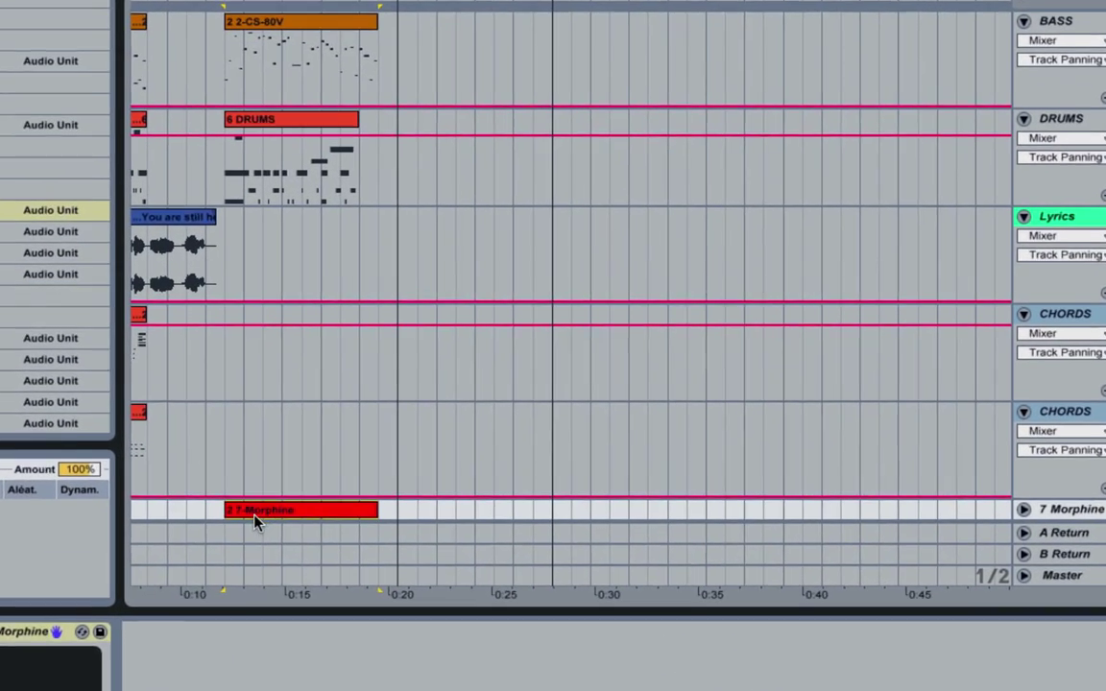
pyautogui.click(210, 516)
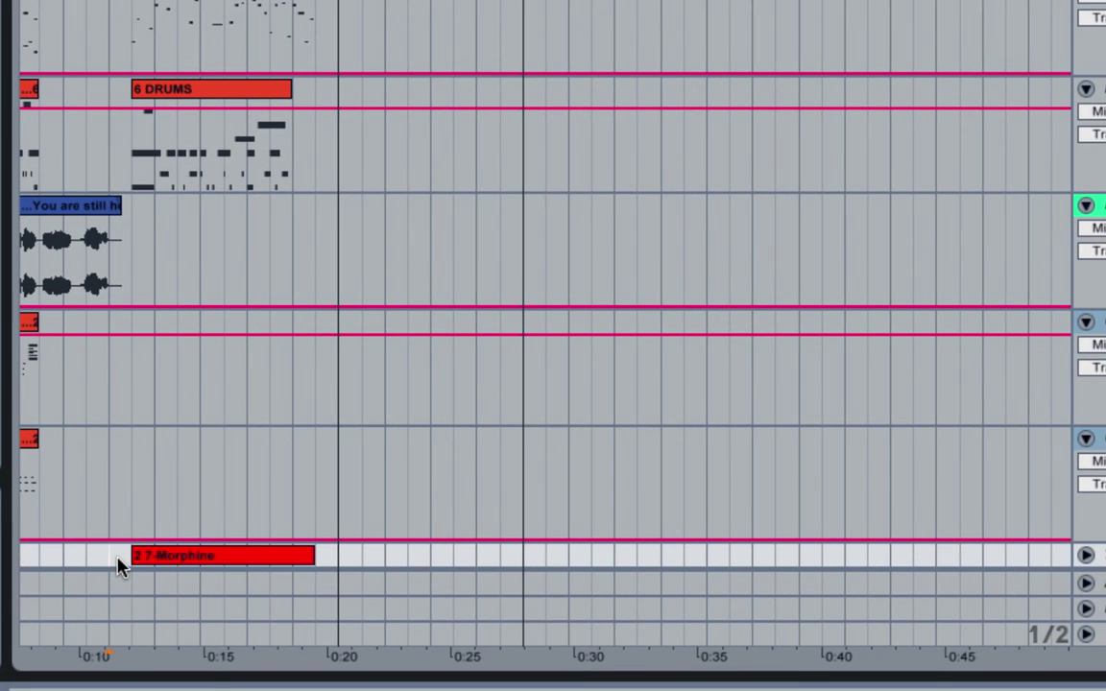
pyautogui.press('space')
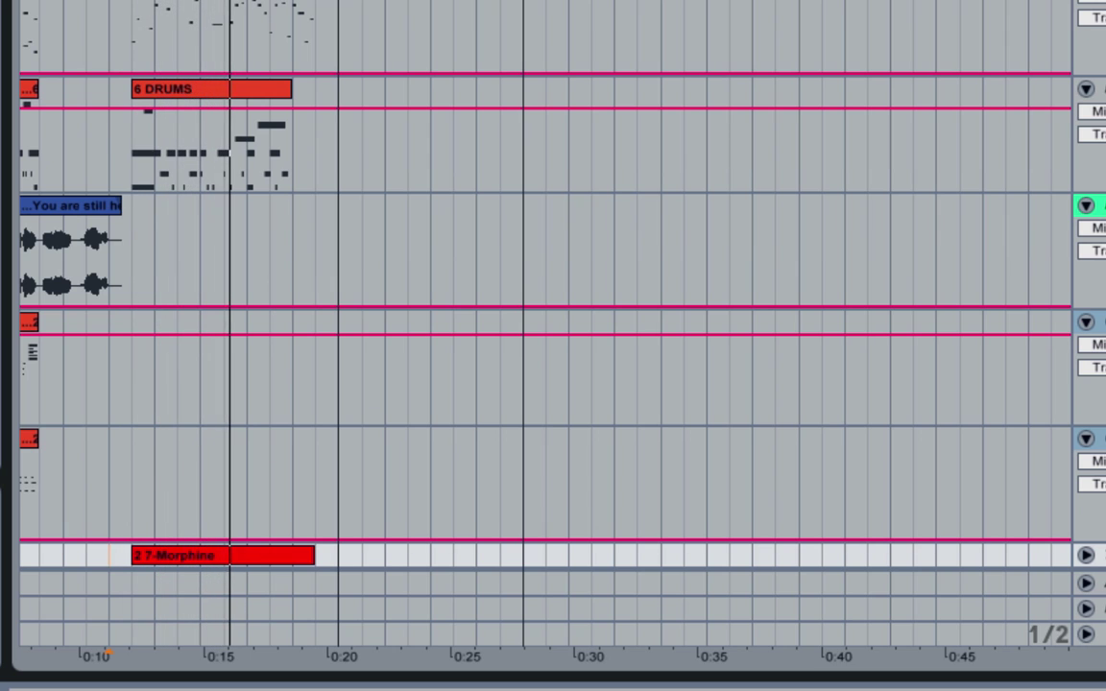
# Step: Copy the DRUMS clip from 7.3.1 to 12.1.1 on the same track and check the copy's notes
pyautogui.click(246, 102)
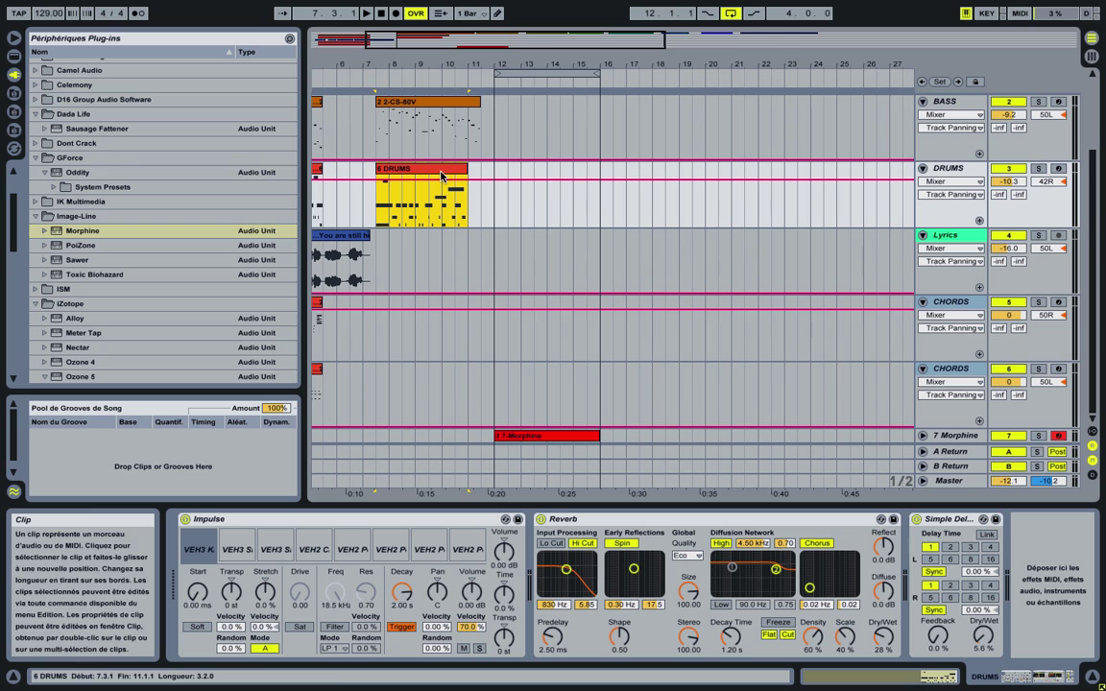
pyautogui.click(497, 210)
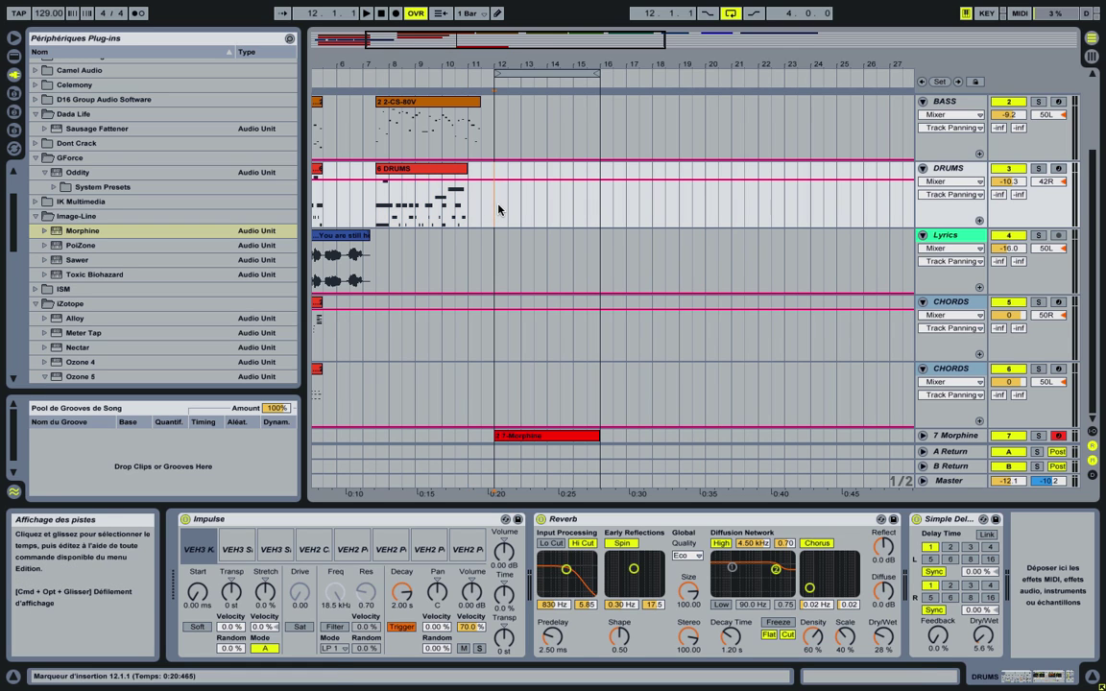
pyautogui.press('super+v')
pyautogui.doubleClick(515, 168)
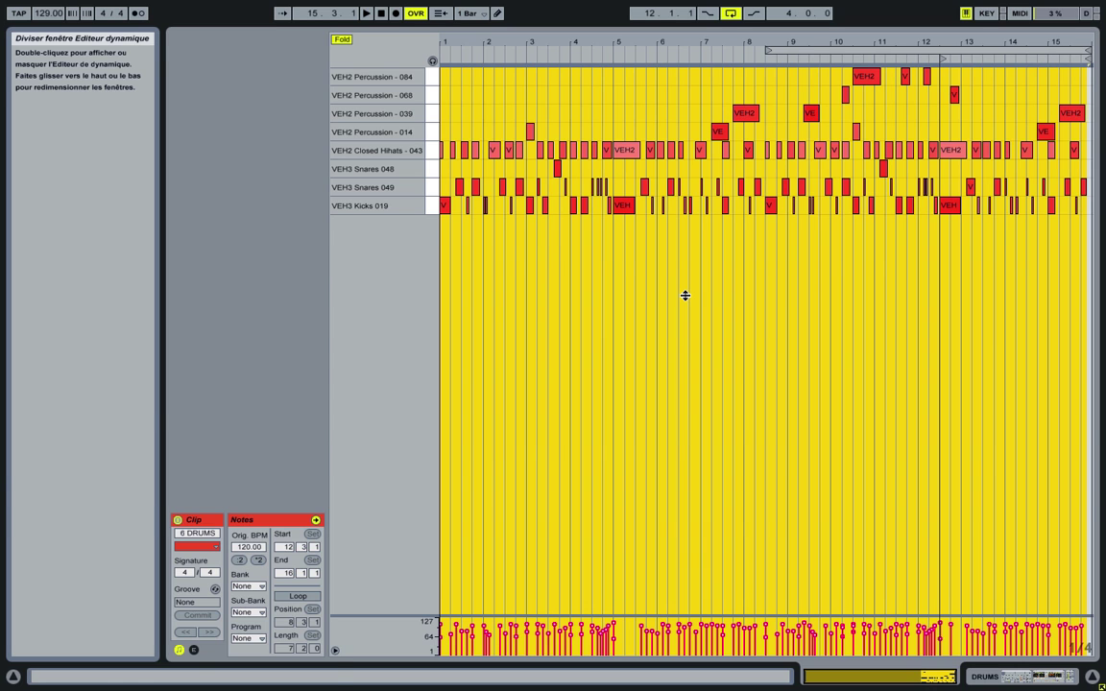
pyautogui.hotkey('shift', 'Tab')
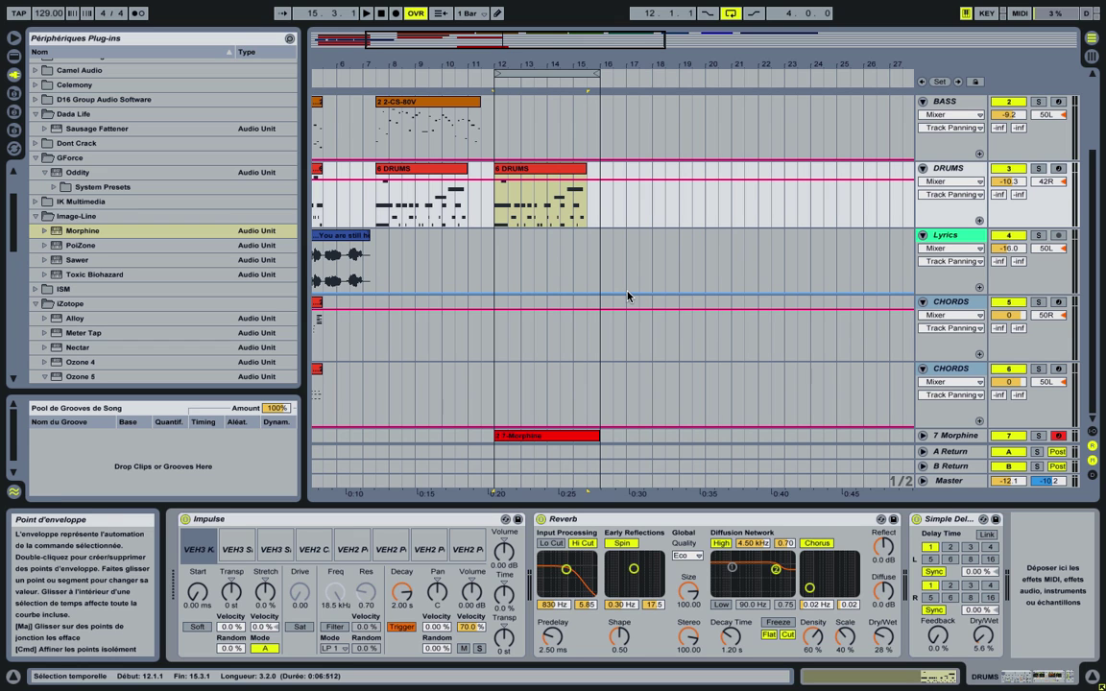
# Step: Delete the VEH2 Percussion - 084 notes from the DRUMS clip at 12.1.1 and play it with the Morphine part from 11.3.1
pyautogui.click(507, 174)
pyautogui.hotkey('shift', 'Tab')
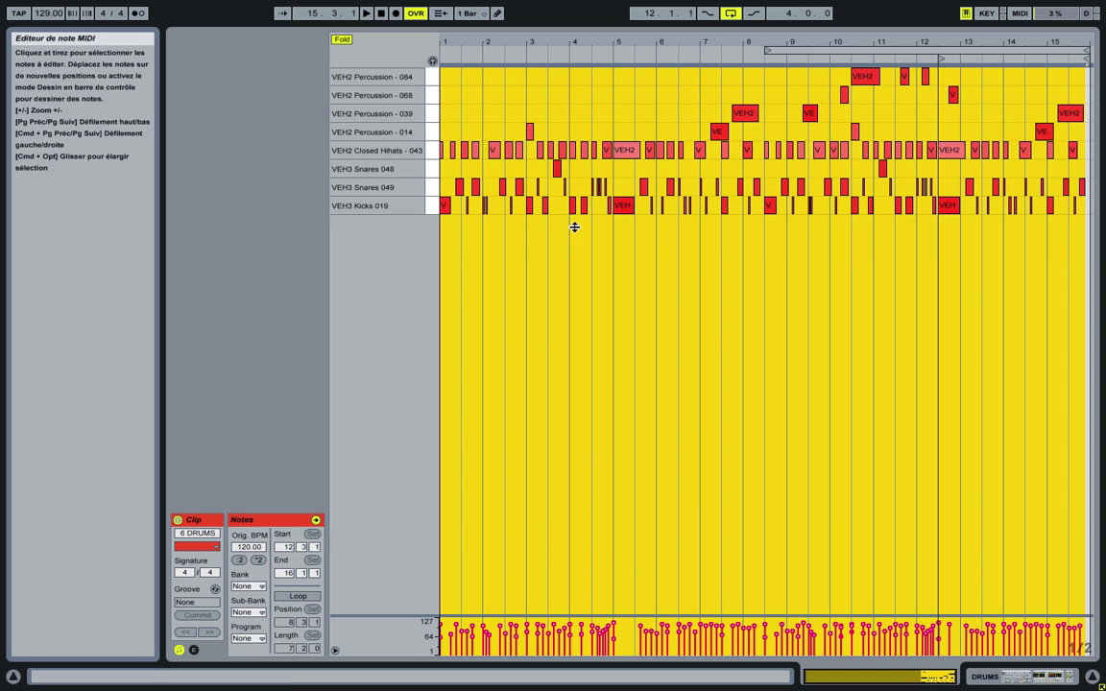
pyautogui.click(497, 217)
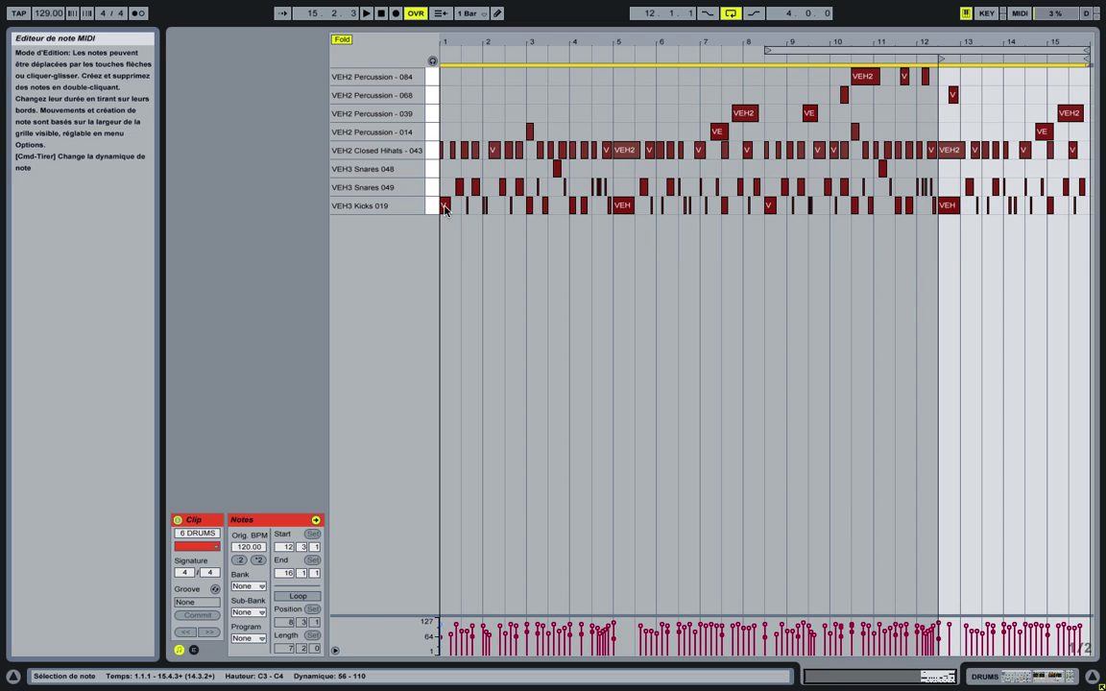
pyautogui.moveTo(445, 197); pyautogui.dragTo(487, 204)
pyautogui.moveTo(489, 84); pyautogui.dragTo(436, 96)
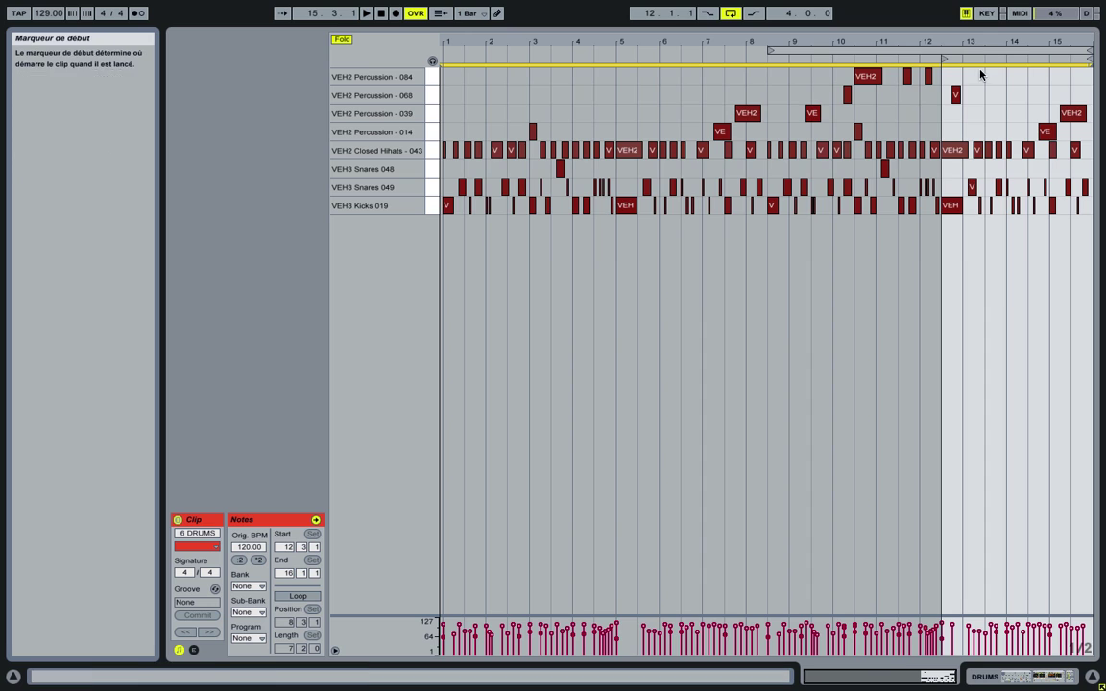
pyautogui.moveTo(984, 81); pyautogui.dragTo(780, 80)
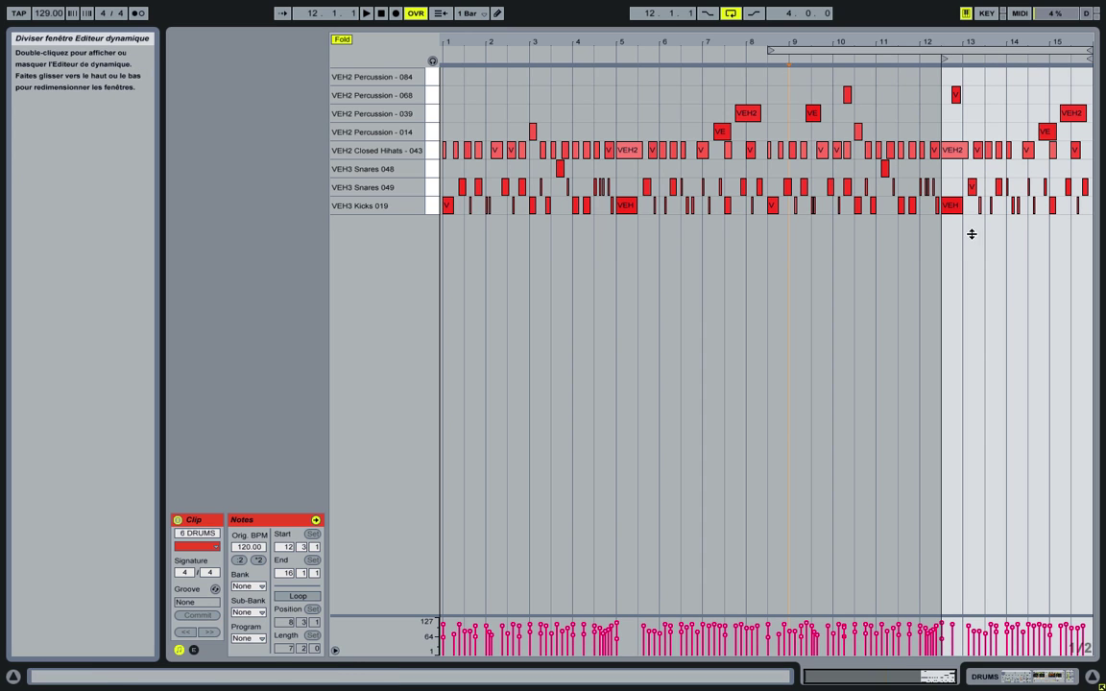
pyautogui.press('super+a')
pyautogui.moveTo(960, 211); pyautogui.dragTo(960, 199)
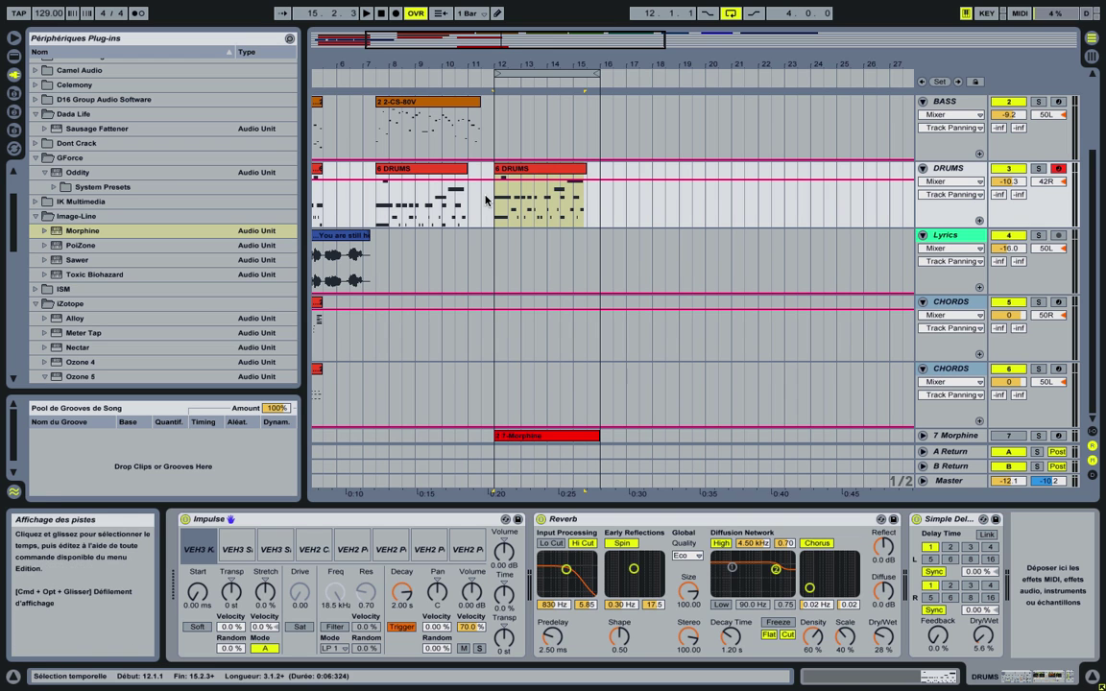
pyautogui.click(484, 439)
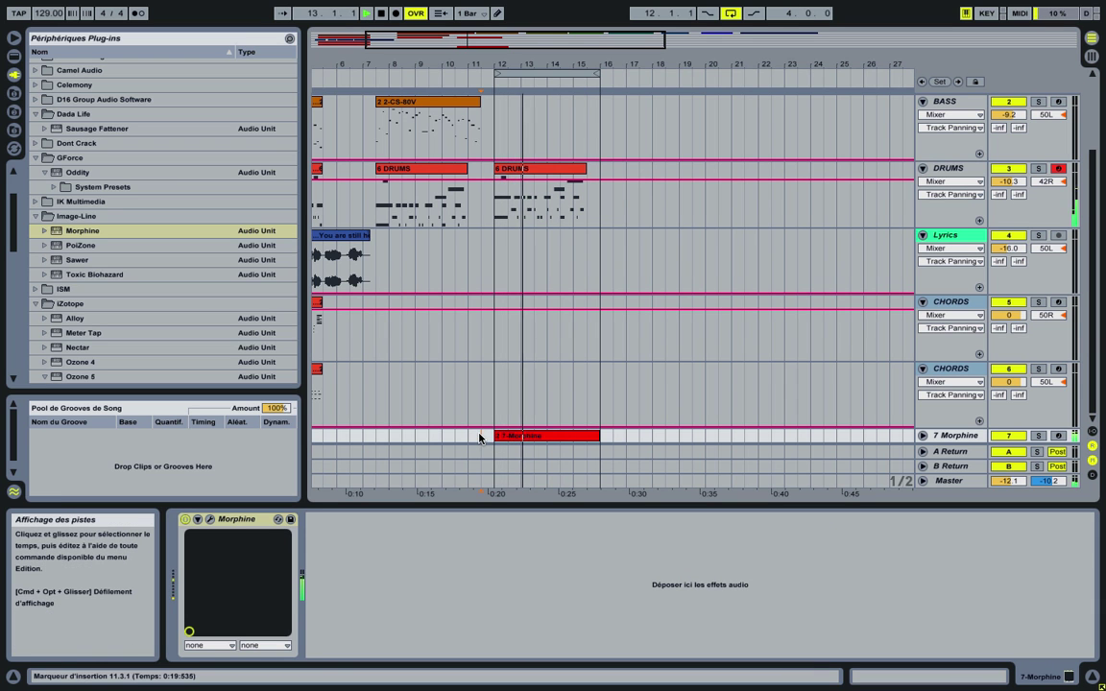
# Step: Find the Cool Bass clip on the IDEAS track and listen to it from 23.3.1
pyautogui.scroll(3, 479, 322)
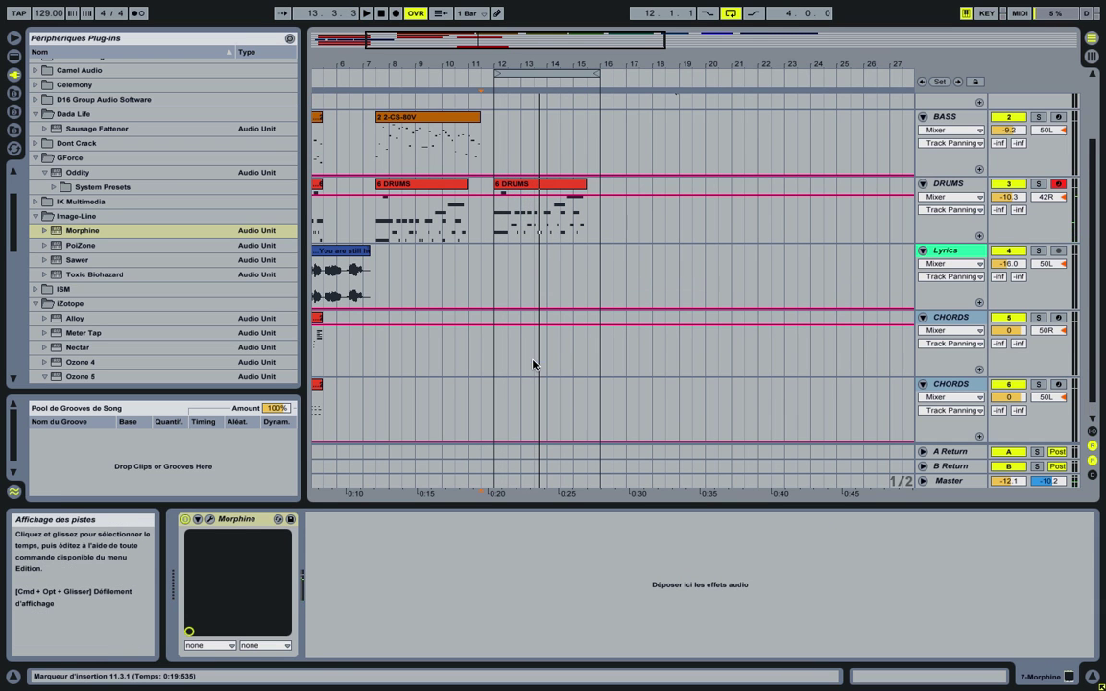
pyautogui.scroll(4, 763, 235)
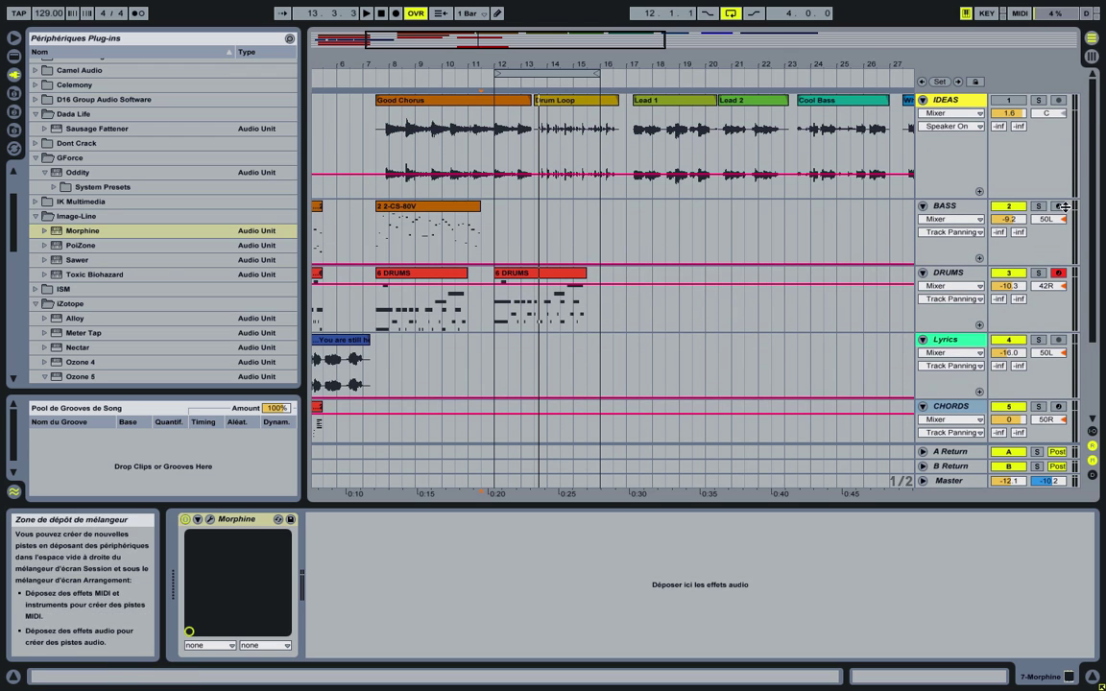
pyautogui.hscroll(6, 780, 204)
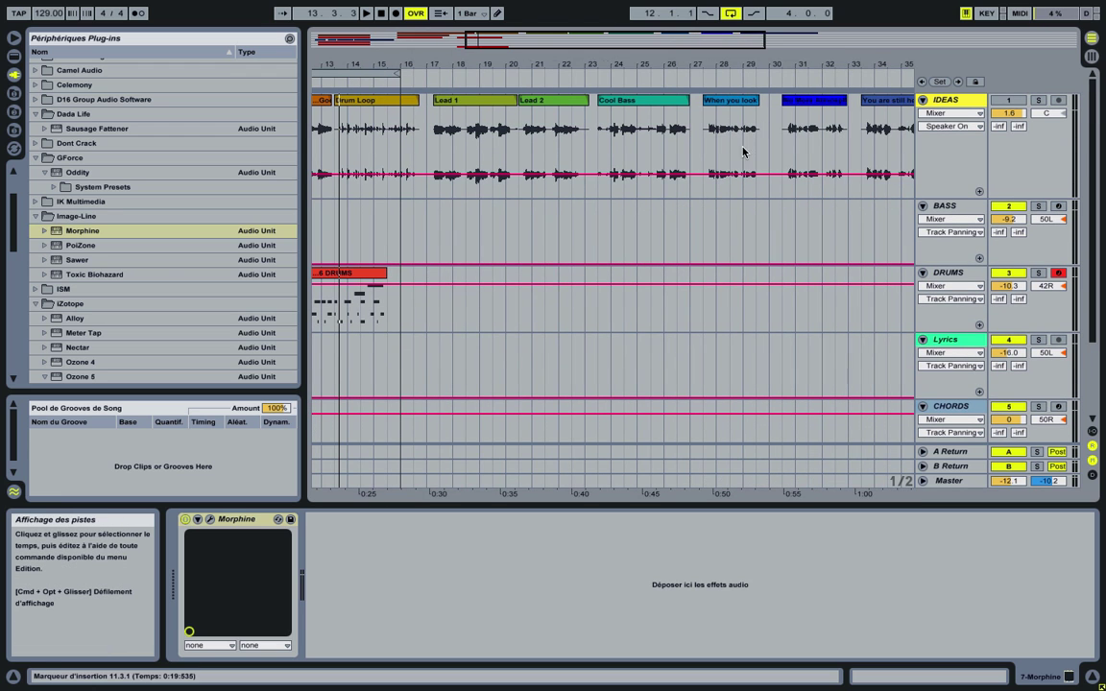
pyautogui.hscroll(3, 588, 134)
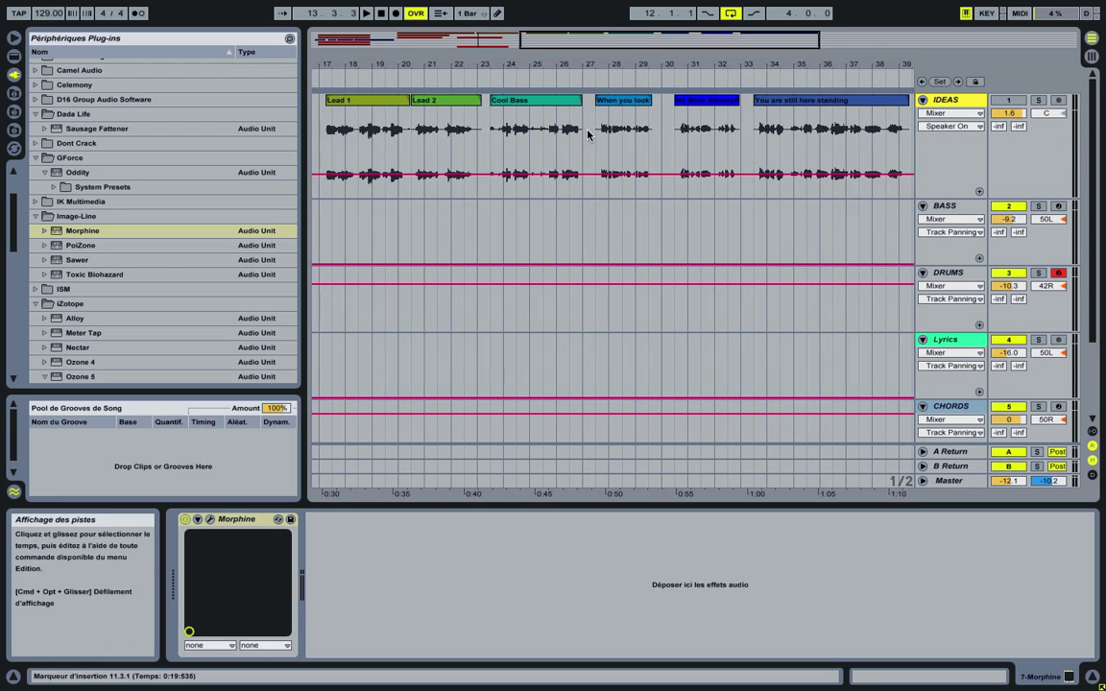
pyautogui.click(544, 103)
pyautogui.press('space')
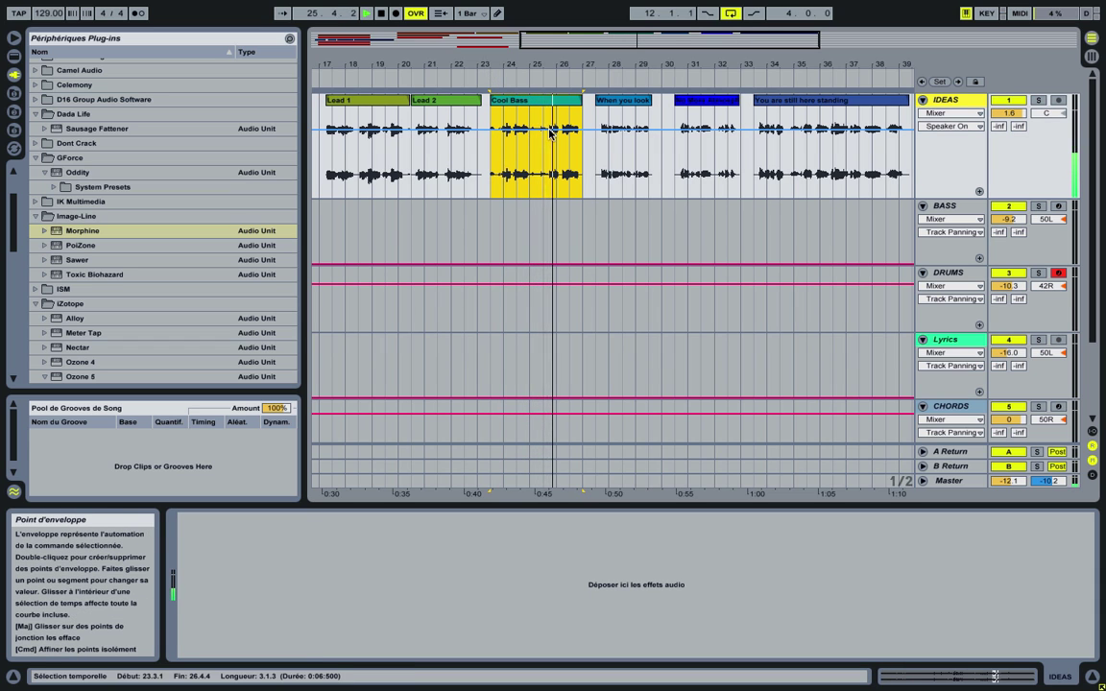
pyautogui.hscroll(-5, 728, 223)
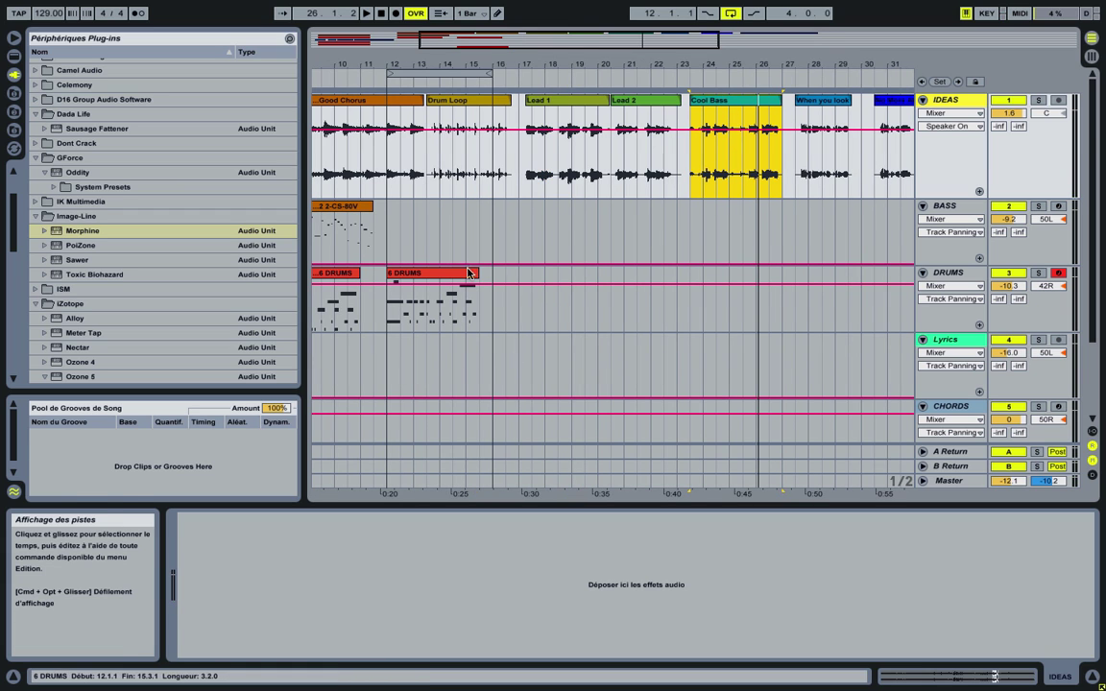
# Step: Turn on Warp and lower the transposition of the Cool Bass clip, playing it in a loop from 23.3.1
pyautogui.doubleClick(714, 108)
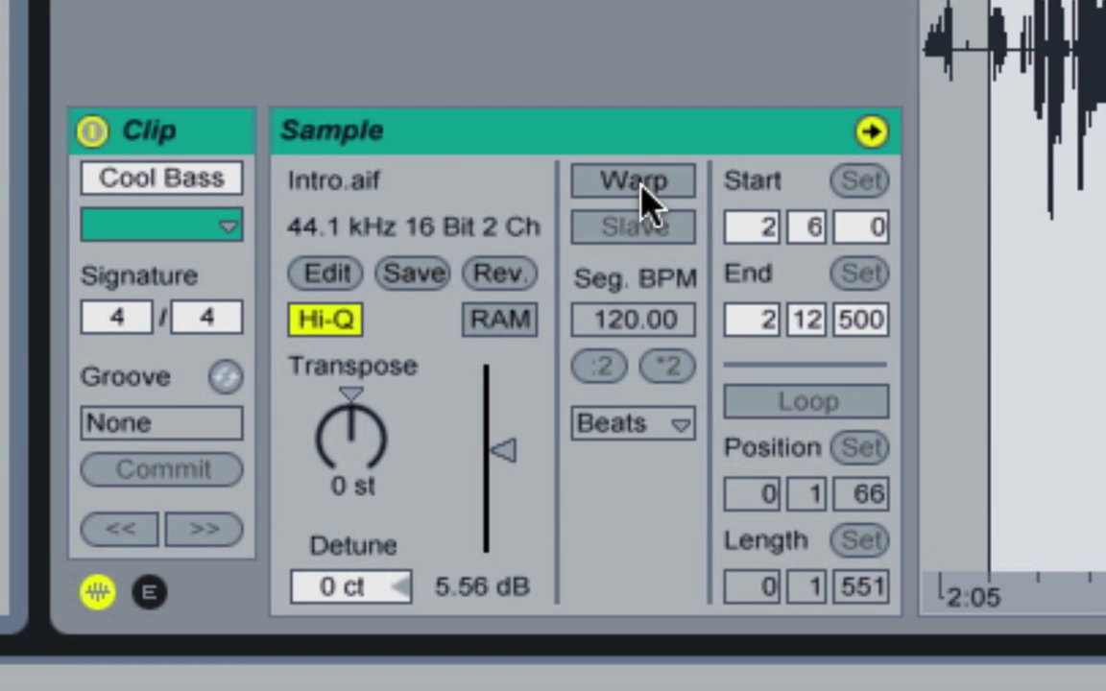
pyautogui.click(637, 190)
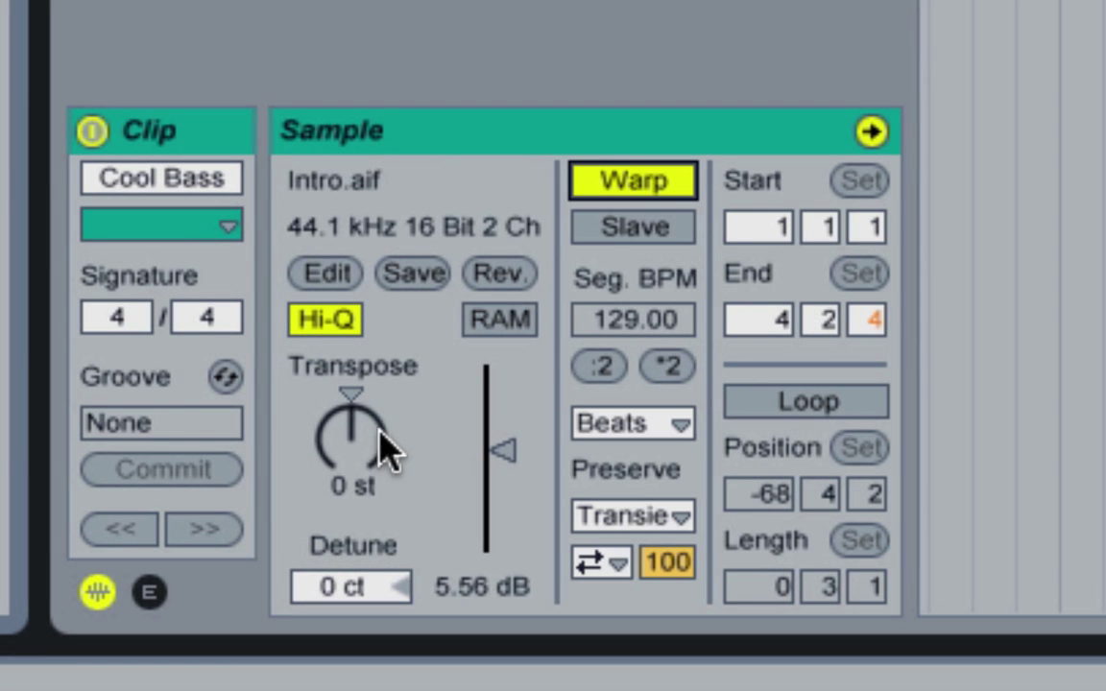
pyautogui.moveTo(363, 463); pyautogui.dragTo(363, 497)
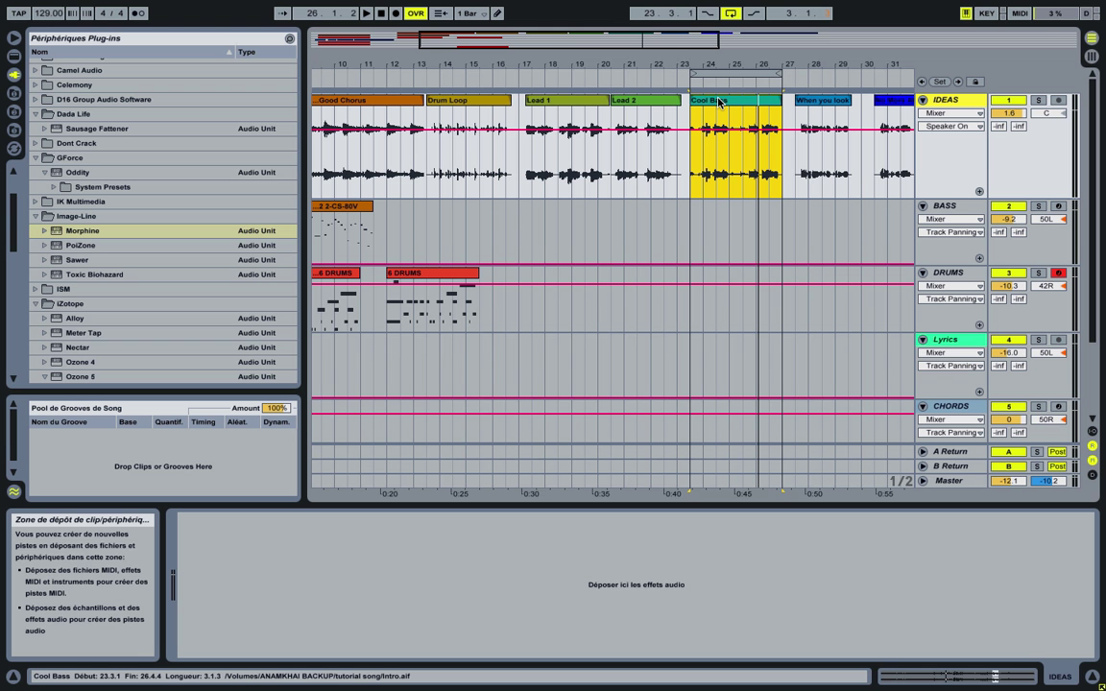
pyautogui.press('space')
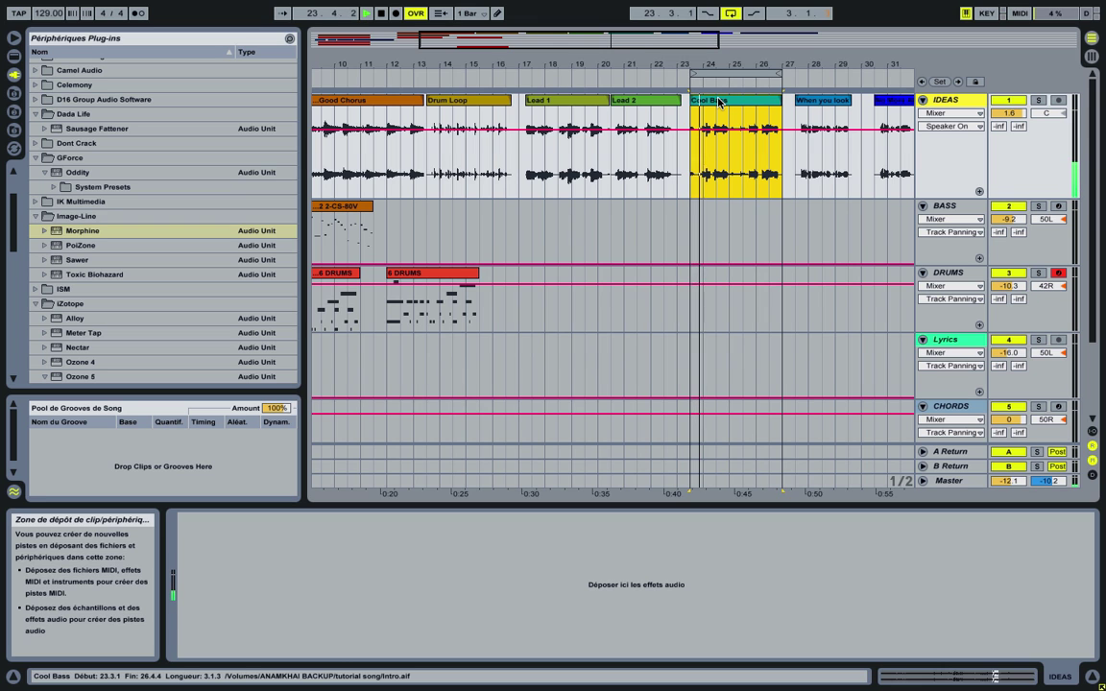
pyautogui.doubleClick(718, 103)
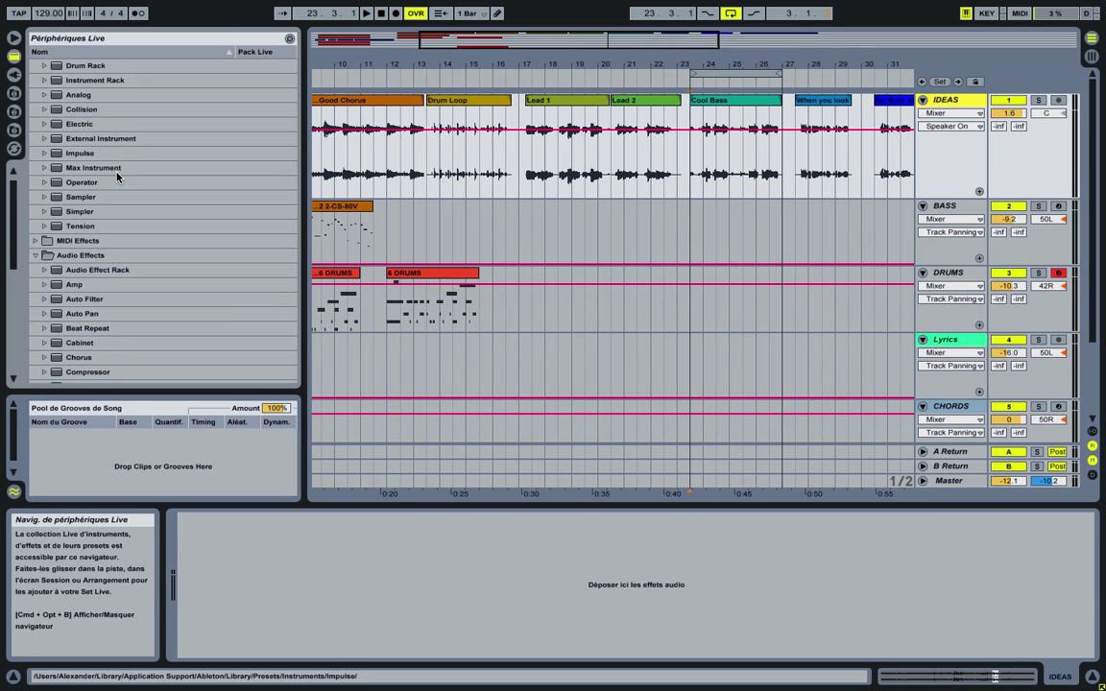
# Step: Add the Redux audio effect to the IDEAS track
pyautogui.scroll(-4, 116, 174)
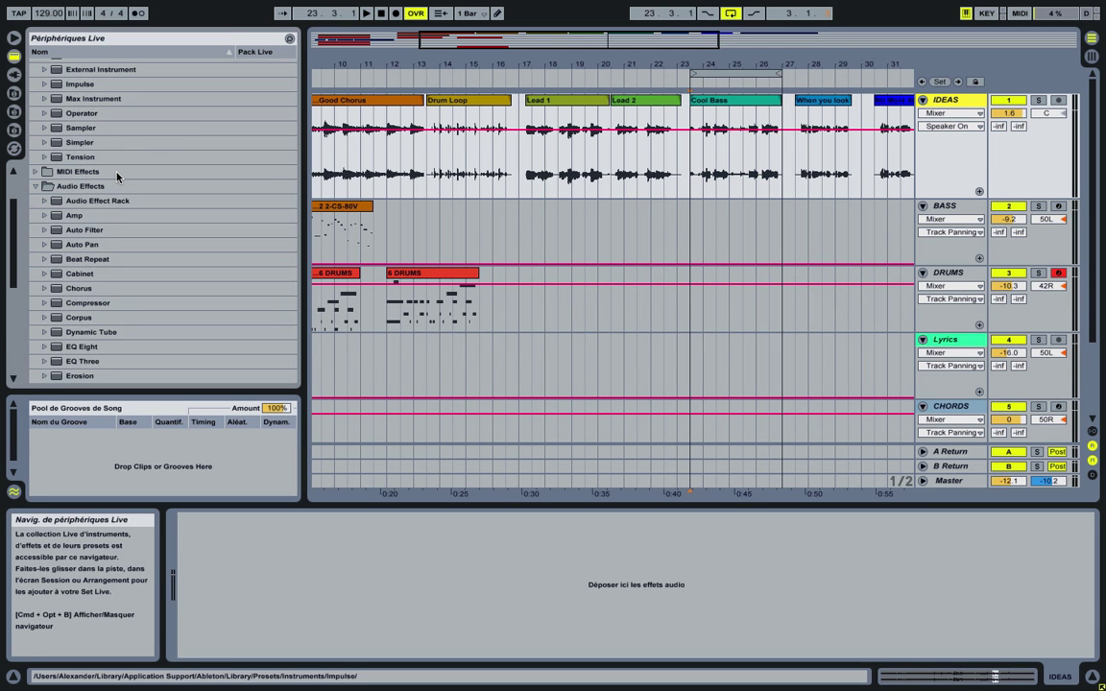
pyautogui.scroll(-4, 116, 175)
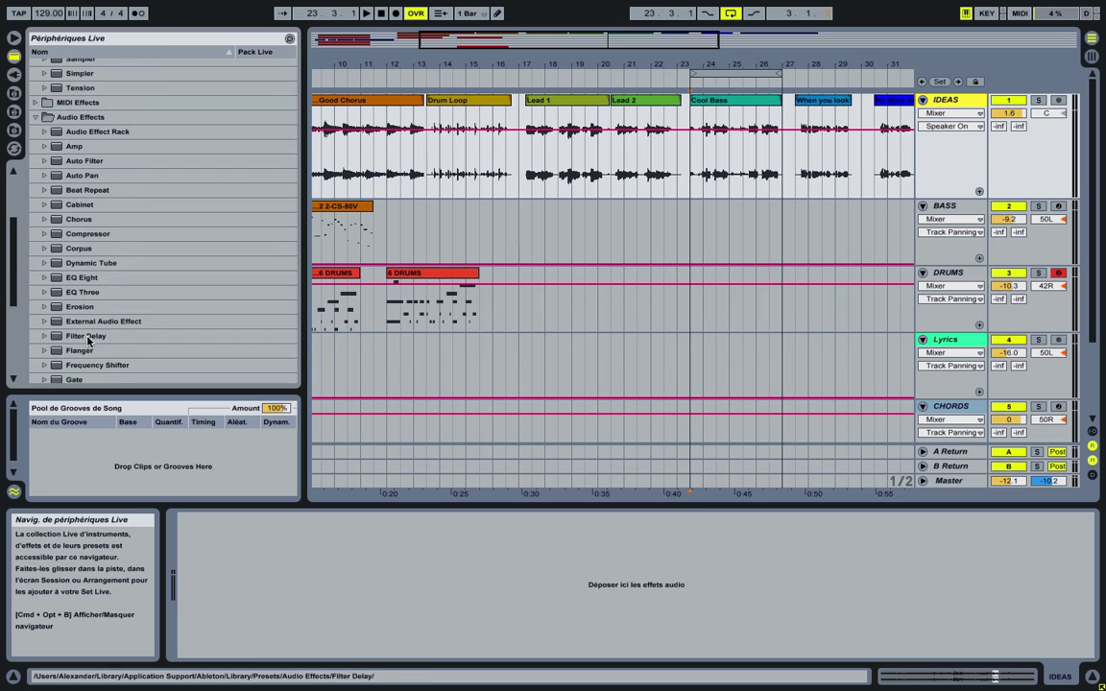
pyautogui.scroll(-4, 126, 313)
pyautogui.scroll(-4, 144, 326)
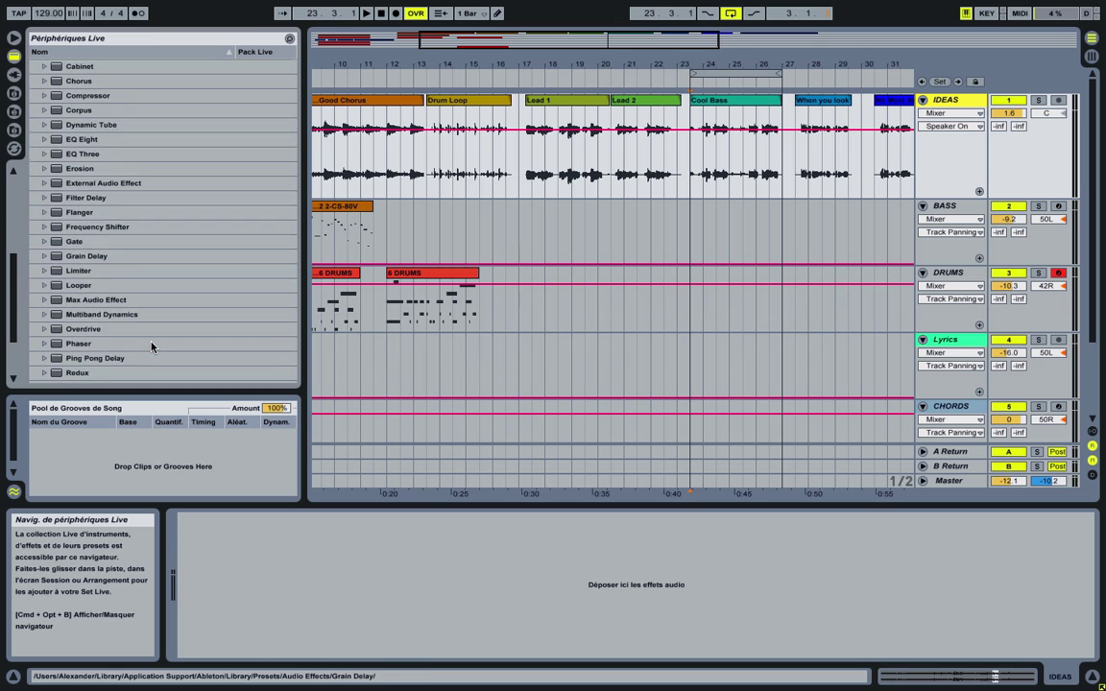
pyautogui.scroll(-4, 144, 344)
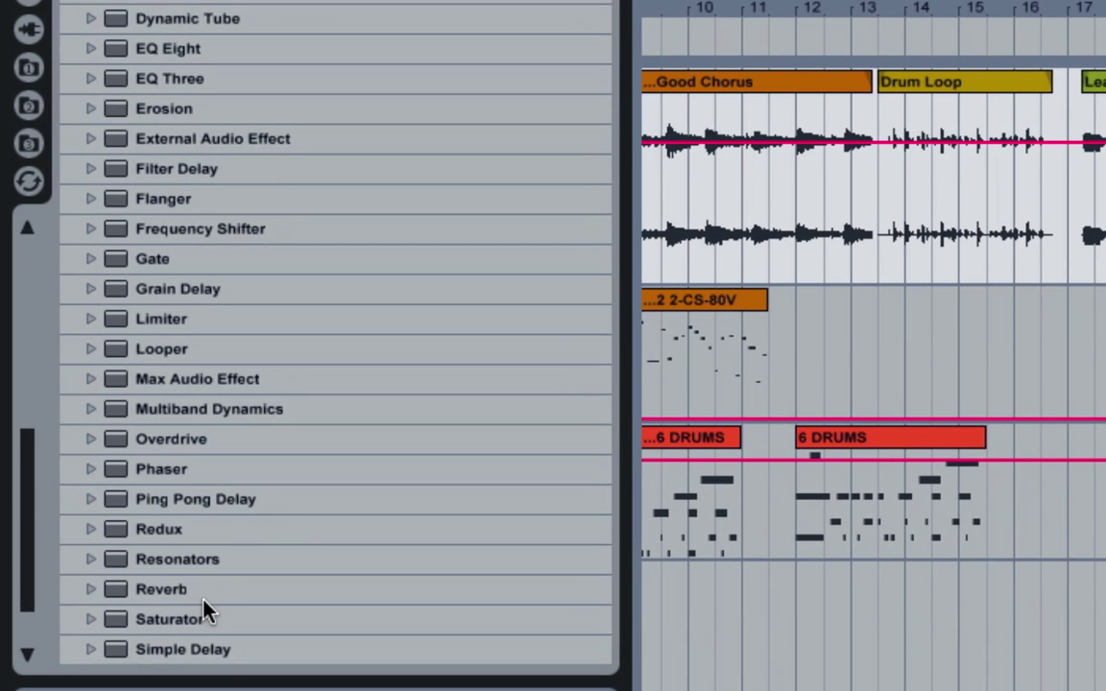
pyautogui.click(152, 529)
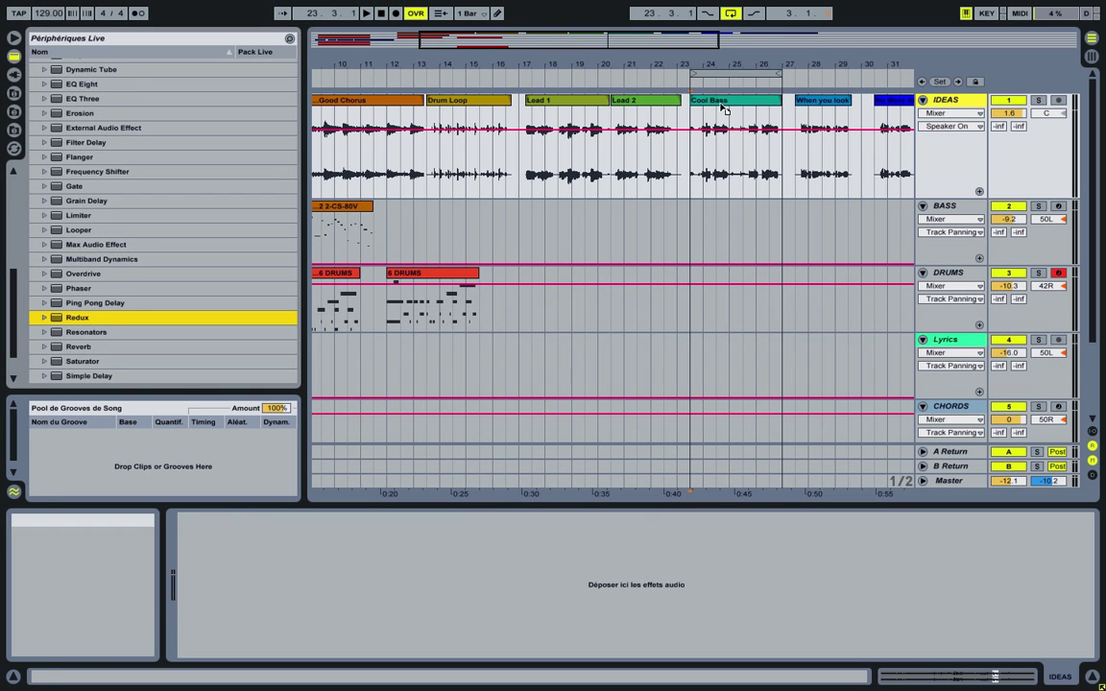
pyautogui.moveTo(725, 109); pyautogui.dragTo(722, 108)
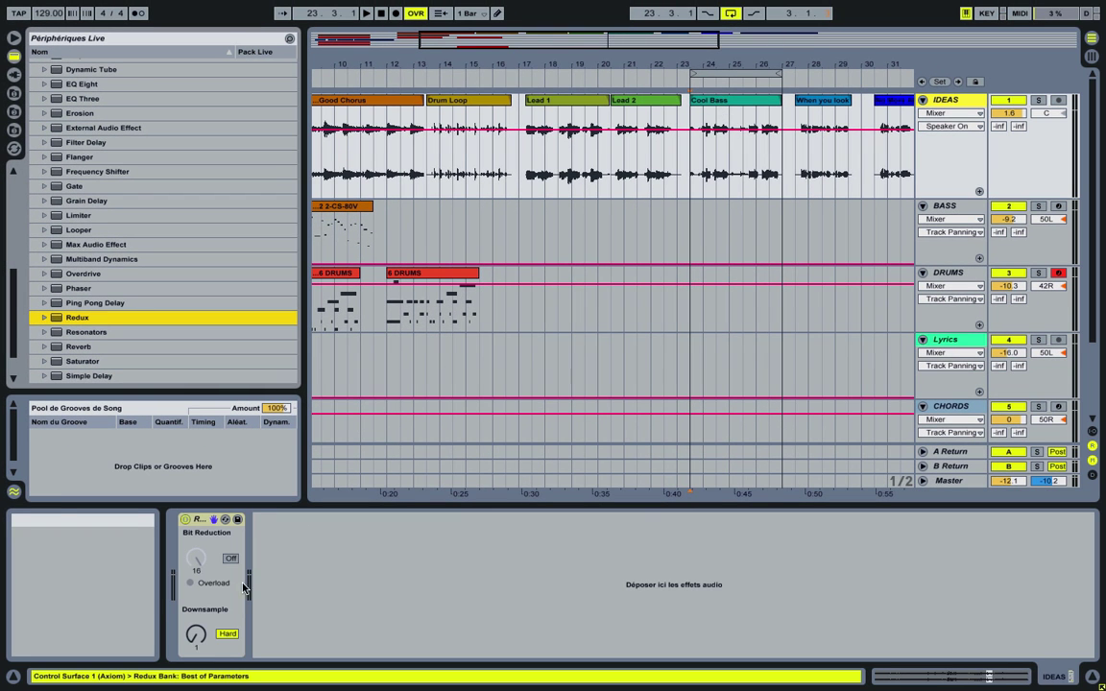
# Step: Set Redux's Downsample to 44 and raise the Cool Bass clip's gain while the loop plays
pyautogui.moveTo(196, 634); pyautogui.dragTo(196, 577)
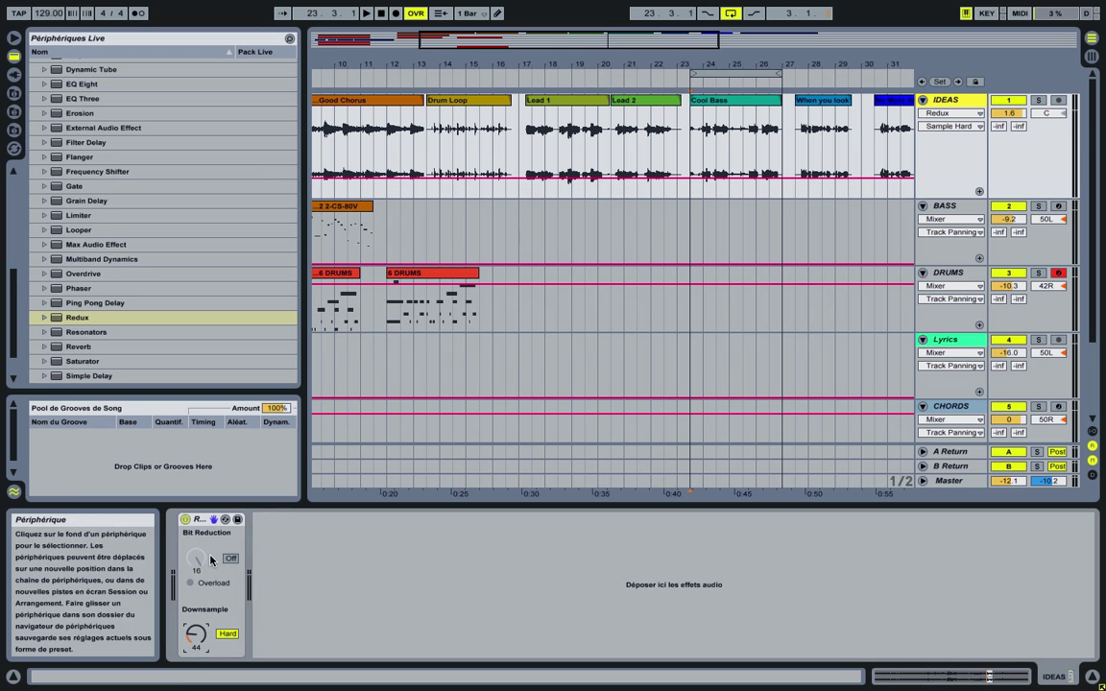
pyautogui.press('space')
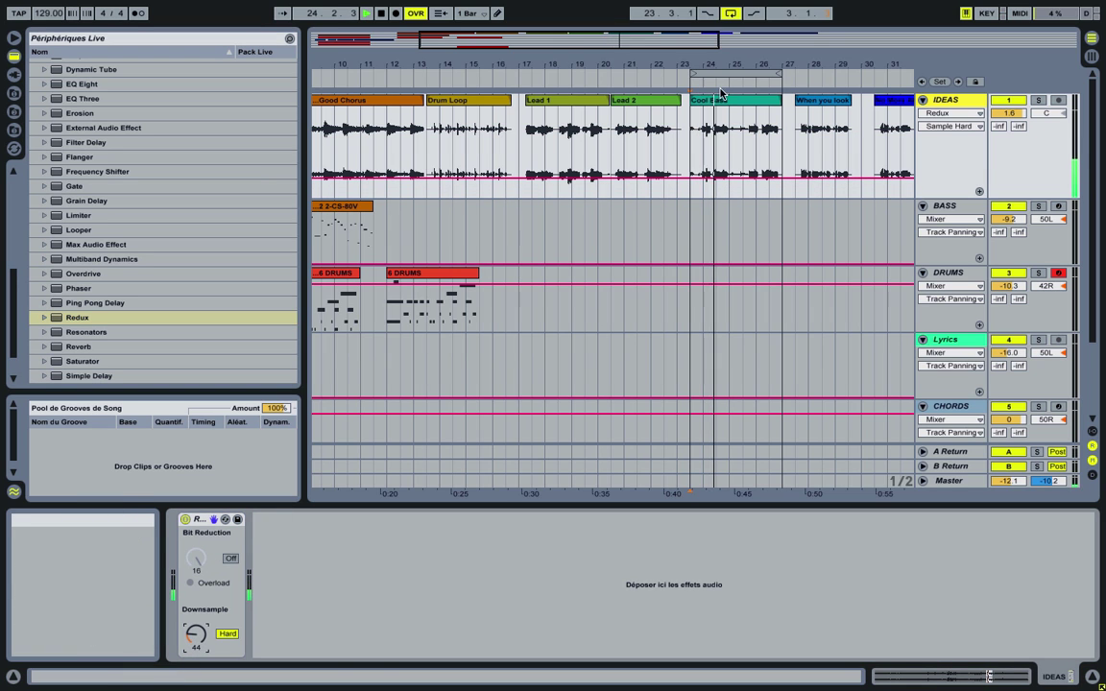
pyautogui.click(738, 105)
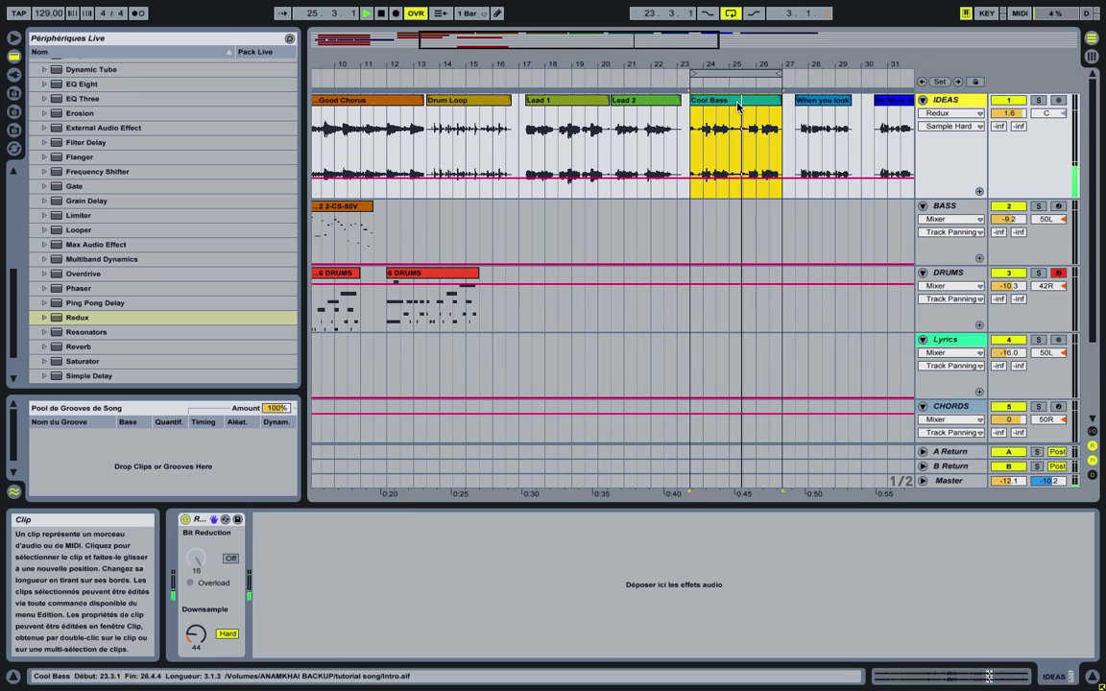
pyautogui.doubleClick(738, 106)
pyautogui.moveTo(288, 615); pyautogui.dragTo(288, 595)
pyautogui.hotkey('shift', 'Tab')
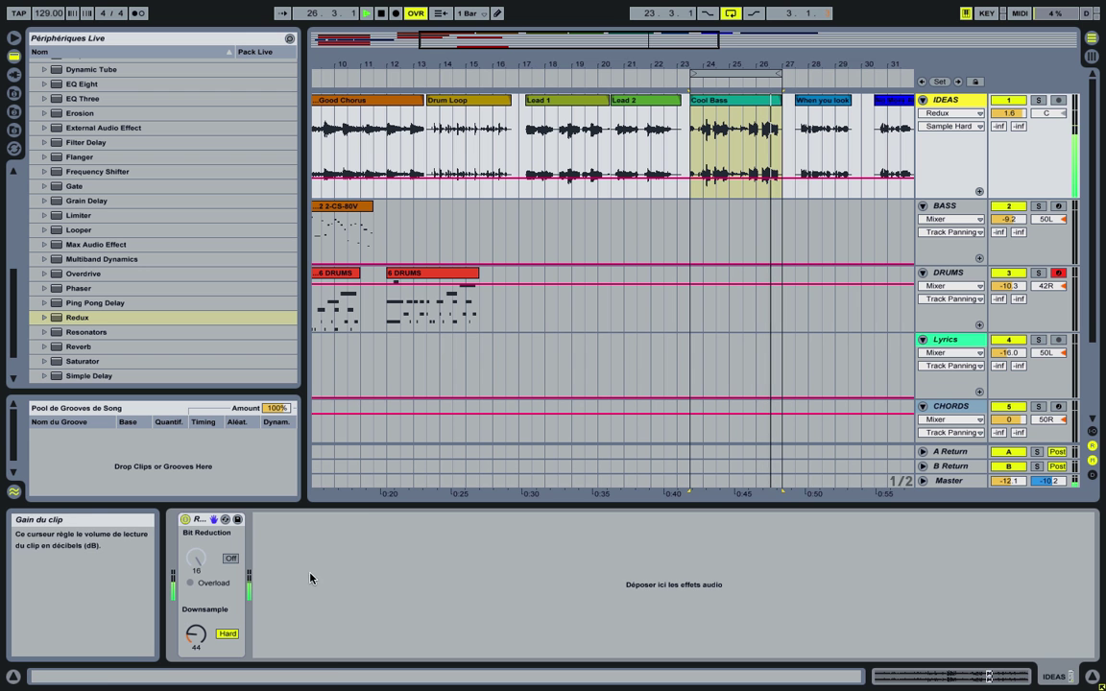
# Step: Move the Cool Bass clip from the IDEAS track to a new audio track at 12.1.1 and play the section
pyautogui.click(697, 196)
pyautogui.press('space')
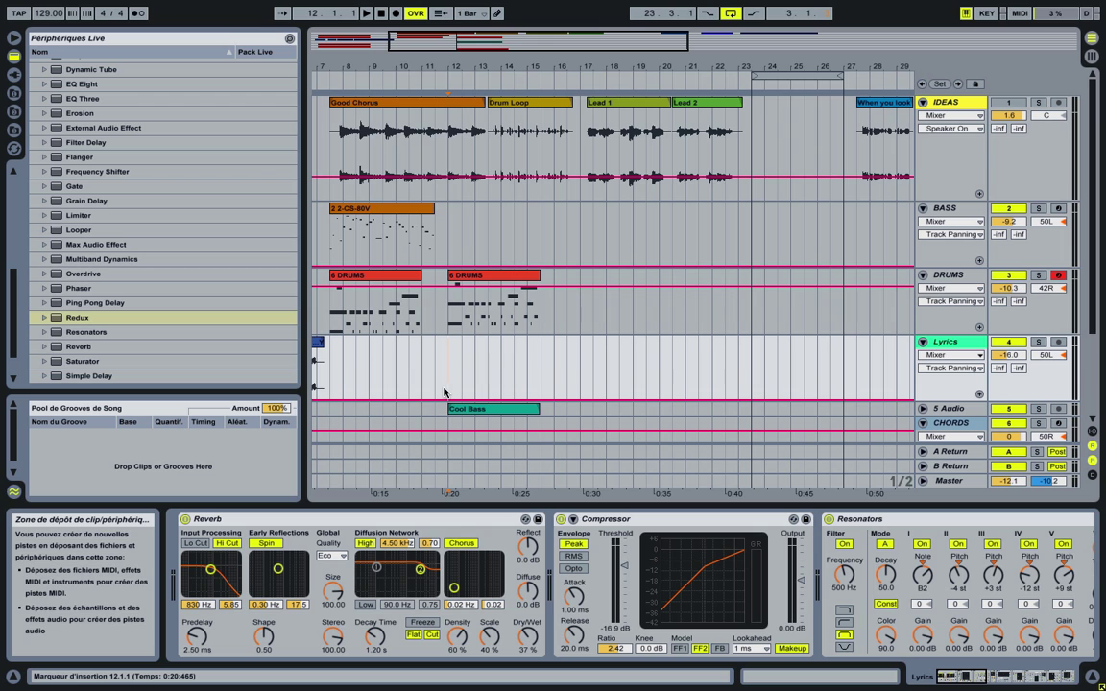
pyautogui.press('space')
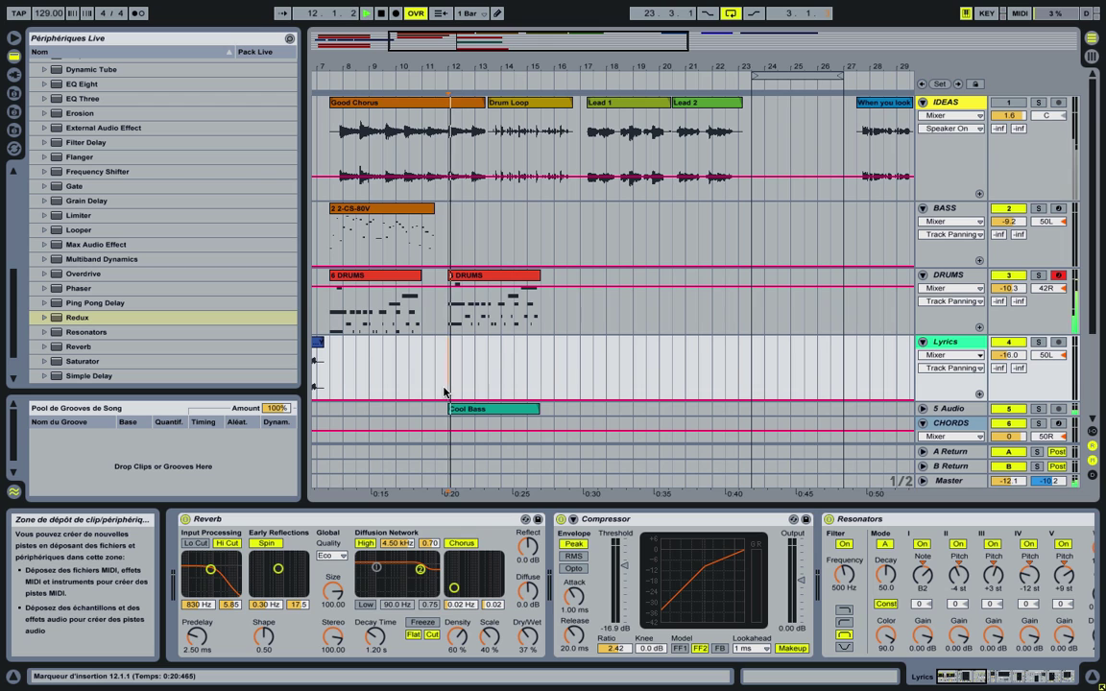
# Step: Raise the gain of the Cool Bass clip on track 5 while the section from bar 12 plays
pyautogui.click(835, 408)
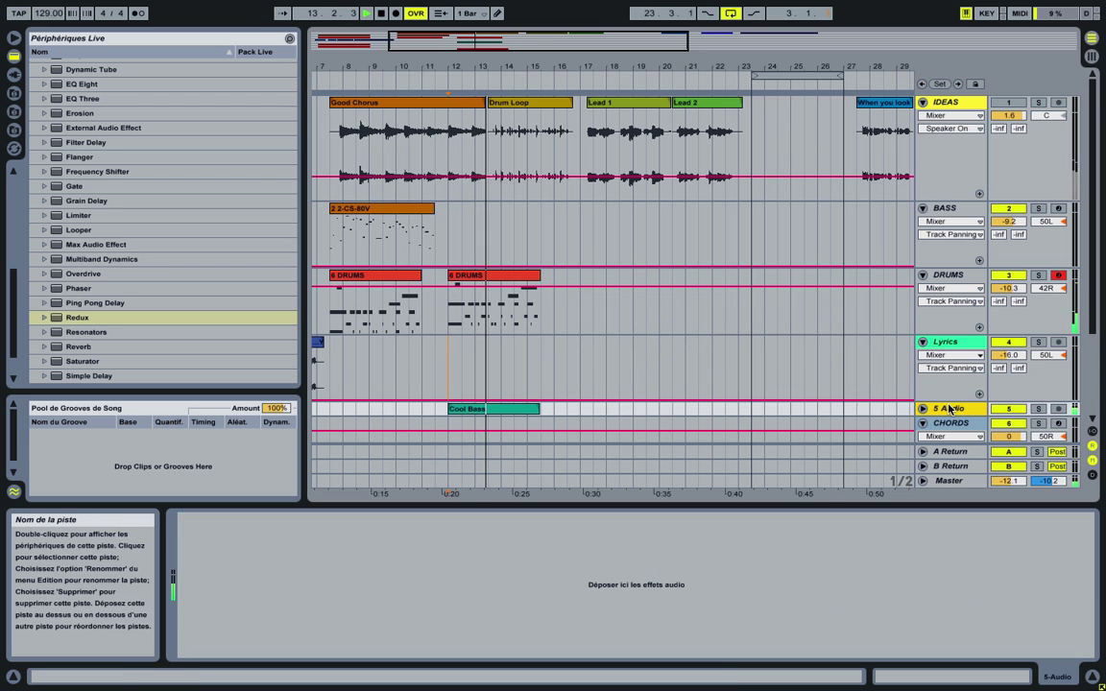
pyautogui.doubleClick(486, 411)
pyautogui.moveTo(292, 620); pyautogui.dragTo(292, 595)
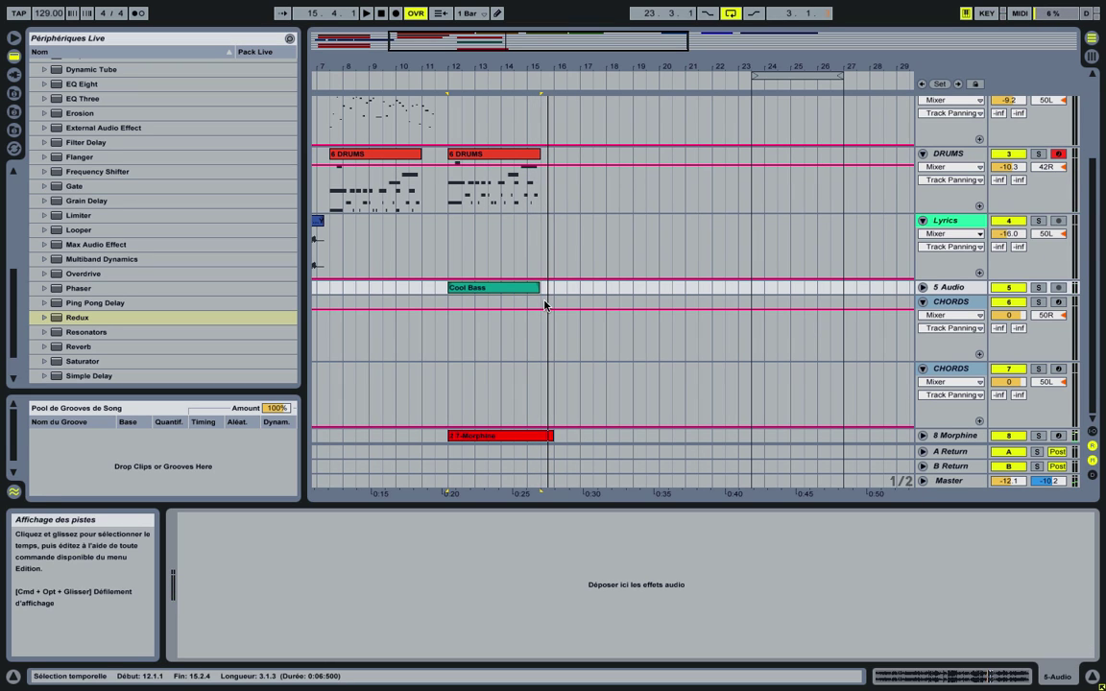
# Step: Arm CHORDS track 7 for recording and loop the arrangement from 12.1.1 to 16.1.1
pyautogui.hscroll(-2, 862, 320)
pyautogui.scroll(3, 982, 185)
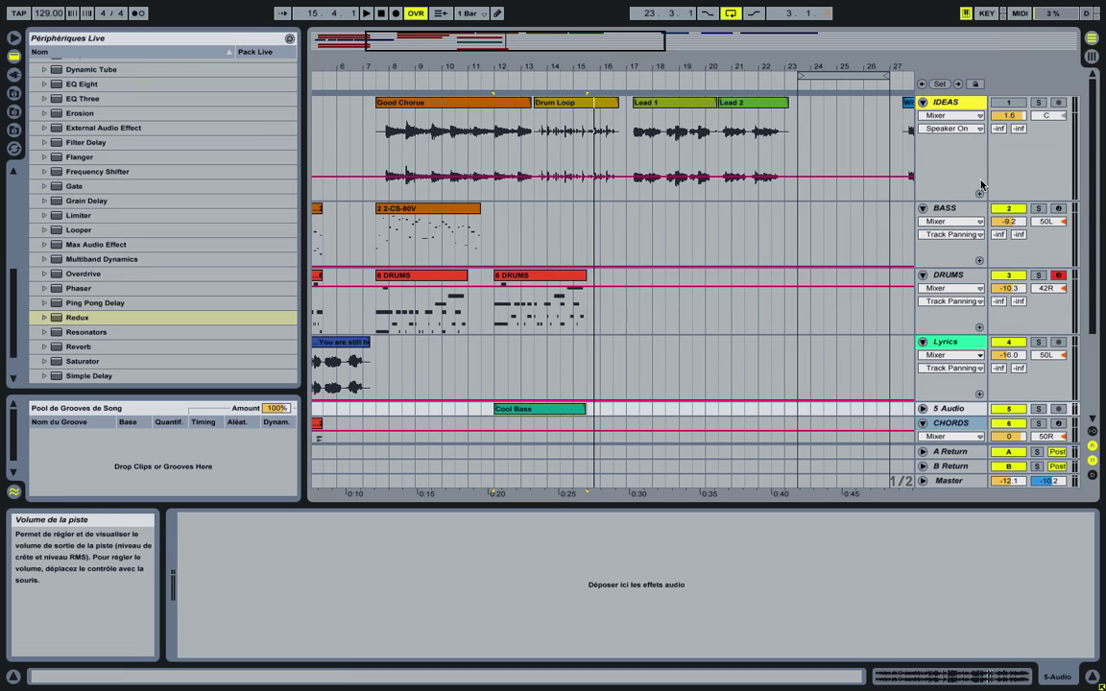
pyautogui.scroll(-3, 1017, 384)
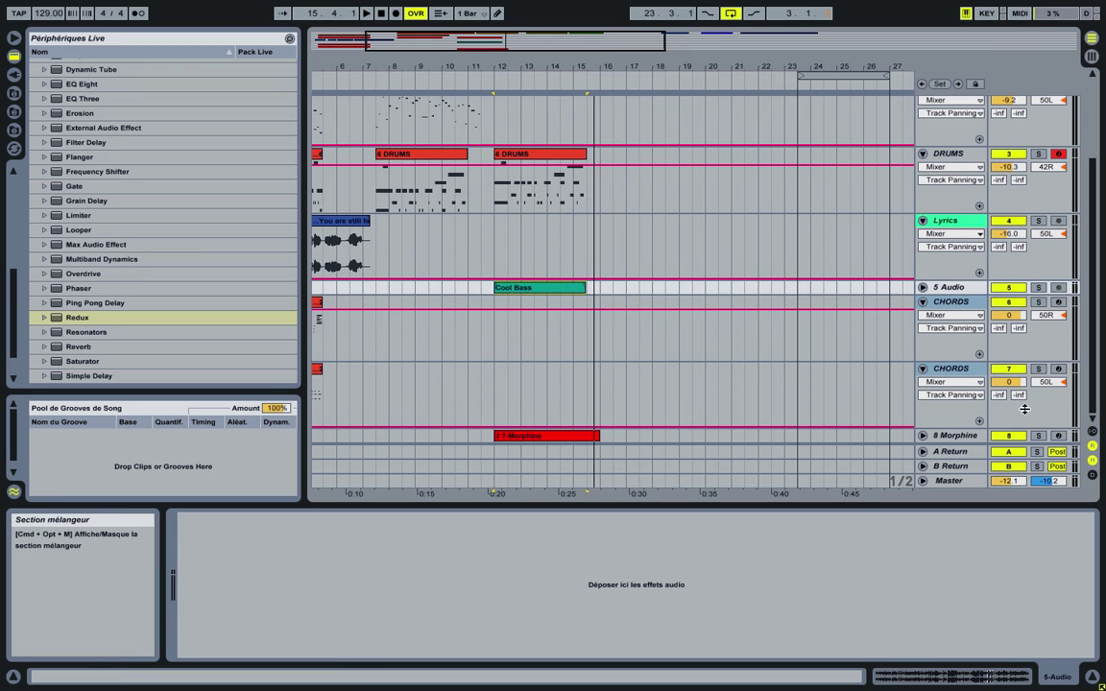
pyautogui.click(1059, 368)
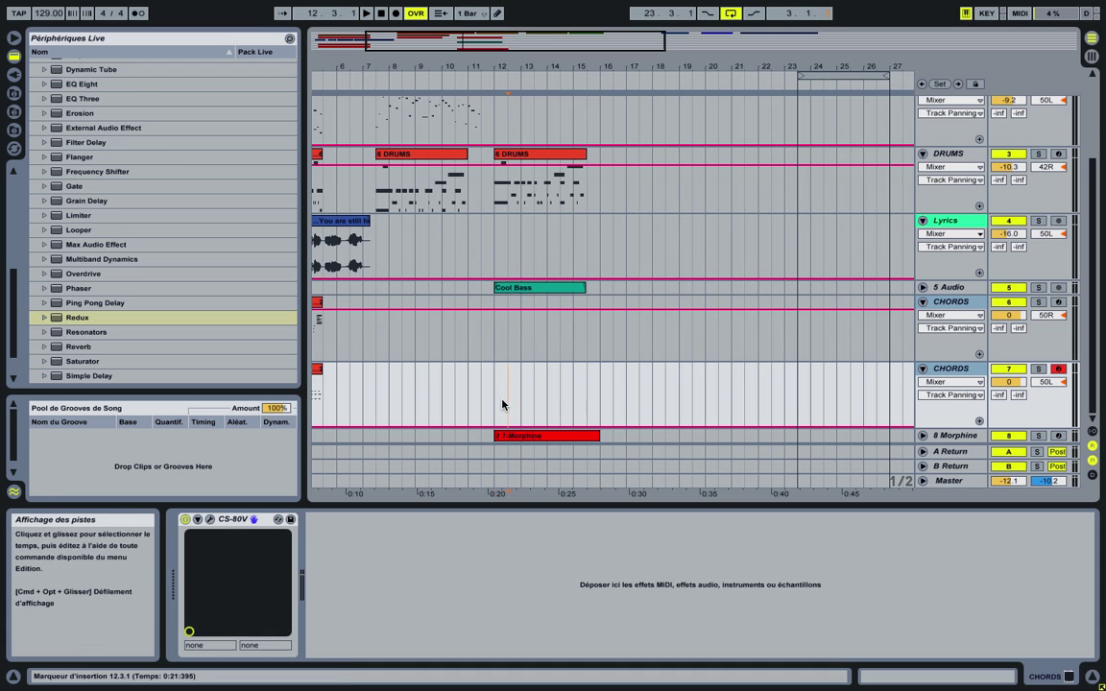
pyautogui.moveTo(501, 402)
pyautogui.mouseDown()
pyautogui.moveTo(555, 415)
pyautogui.moveTo(500, 403)
pyautogui.moveTo(600, 403)
pyautogui.mouseUp()
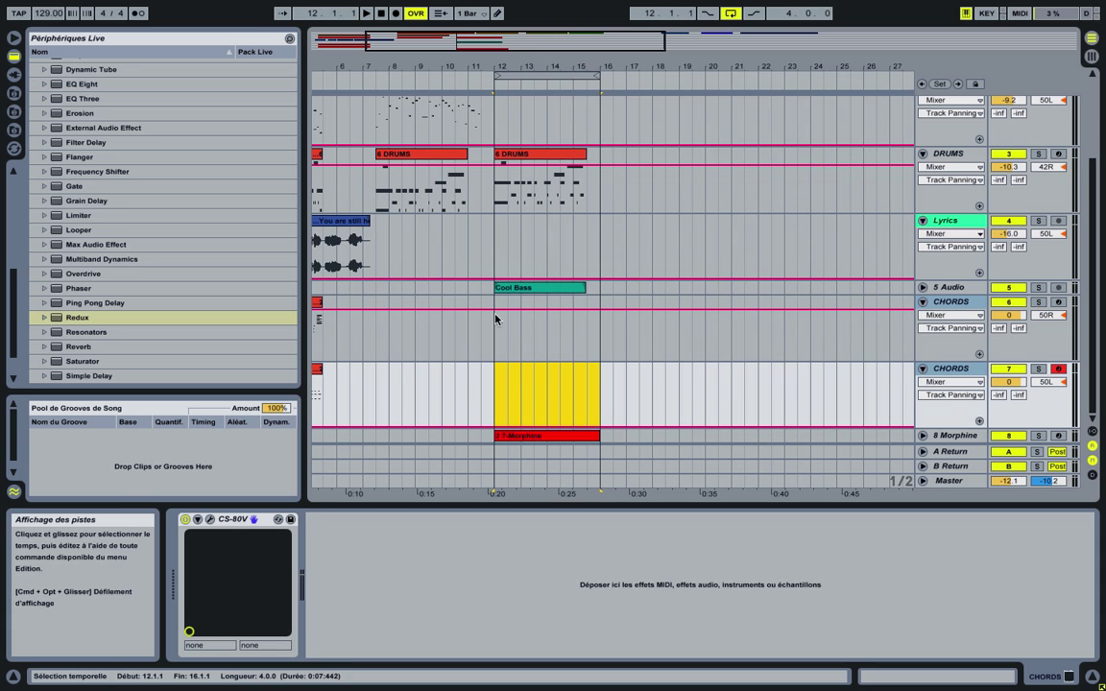
# Step: Record a CS-80V chord part on CHORDS track 7 from 12.1.1, playing over the drums, Cool Bass and Morphine clips
pyautogui.click(397, 13)
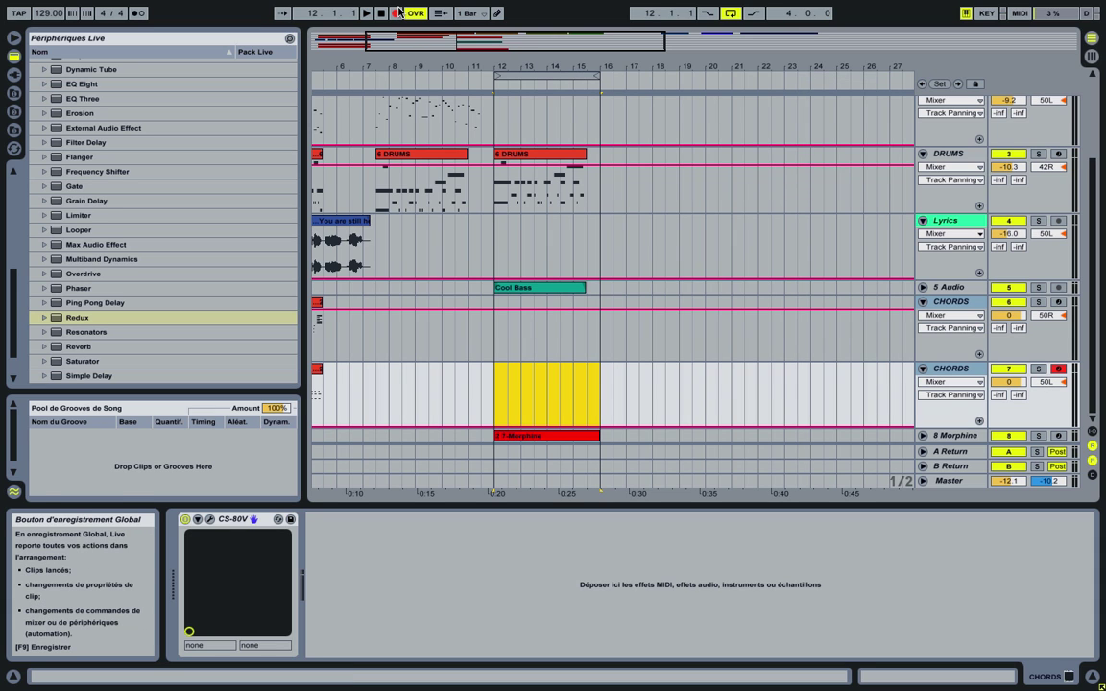
pyautogui.click(369, 14)
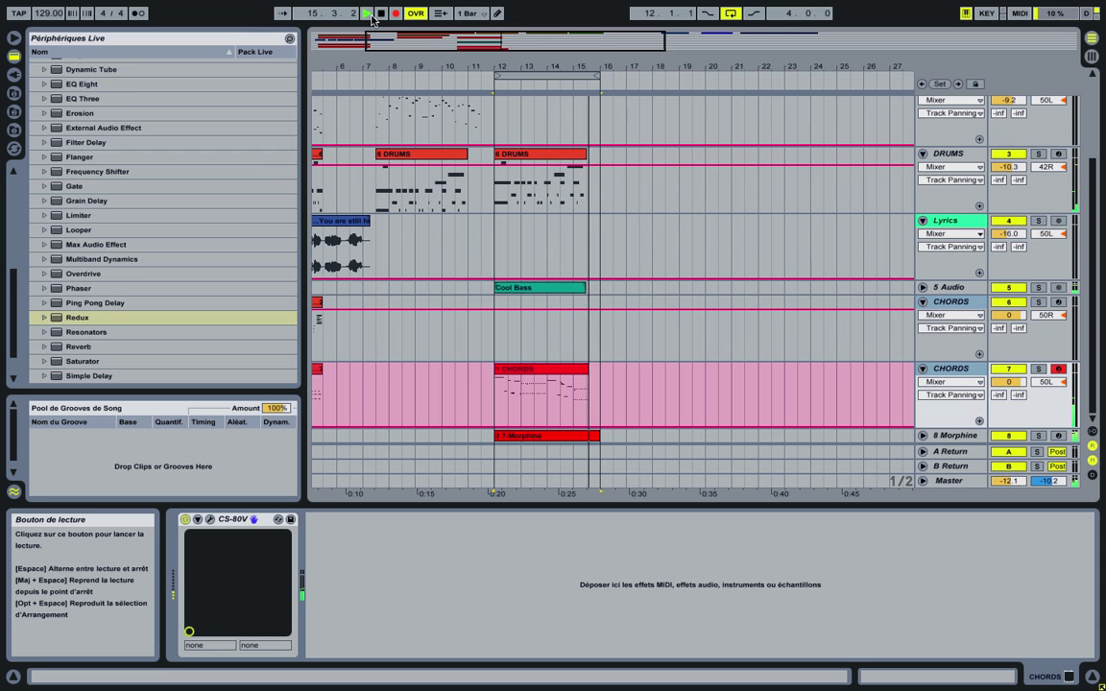
pyautogui.click(381, 14)
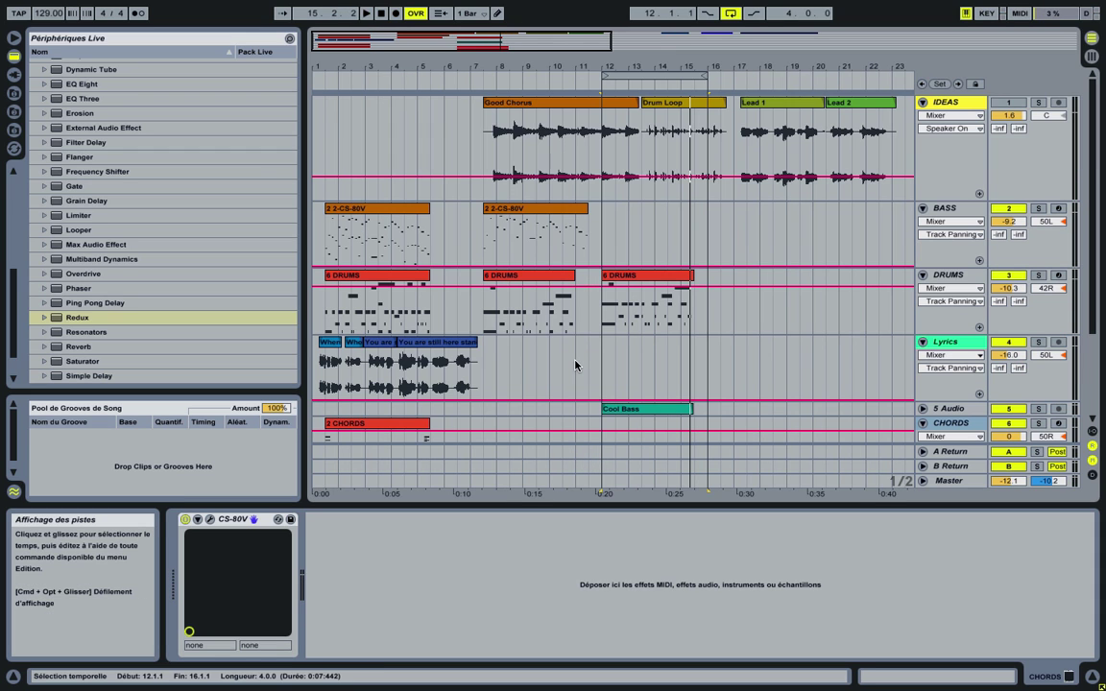